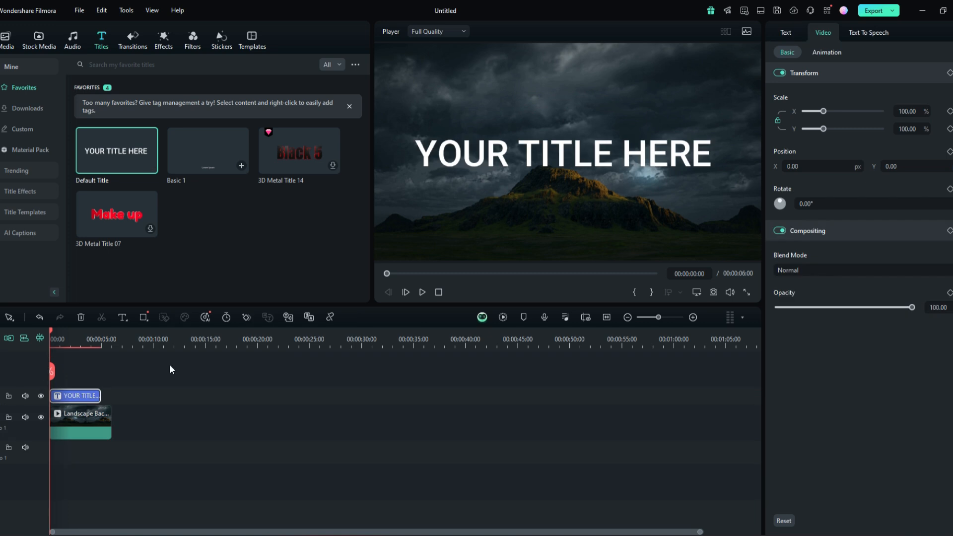
Extend the title clip to the end of the landscape background clip and open its advanced text editing
click(664, 317)
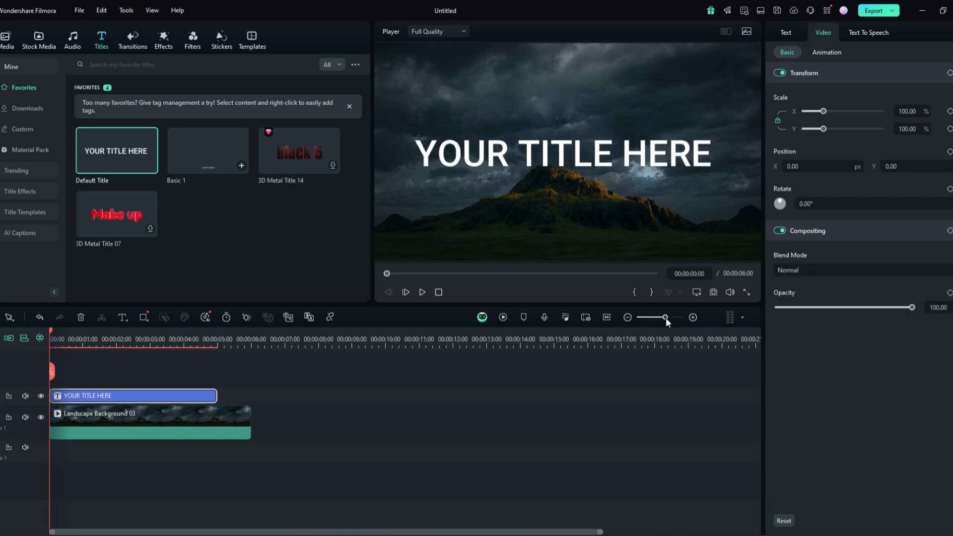
drag(216, 392, 250, 395)
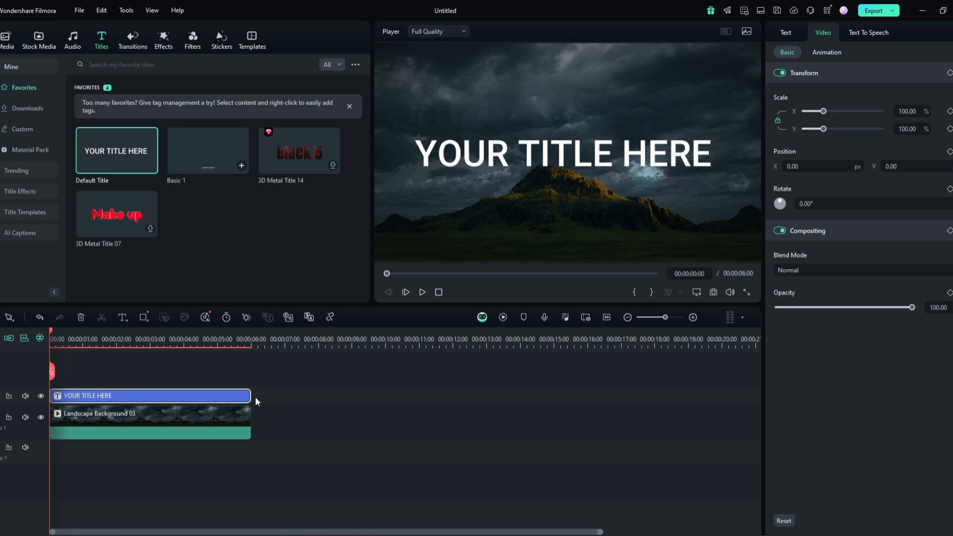
right_click(147, 395)
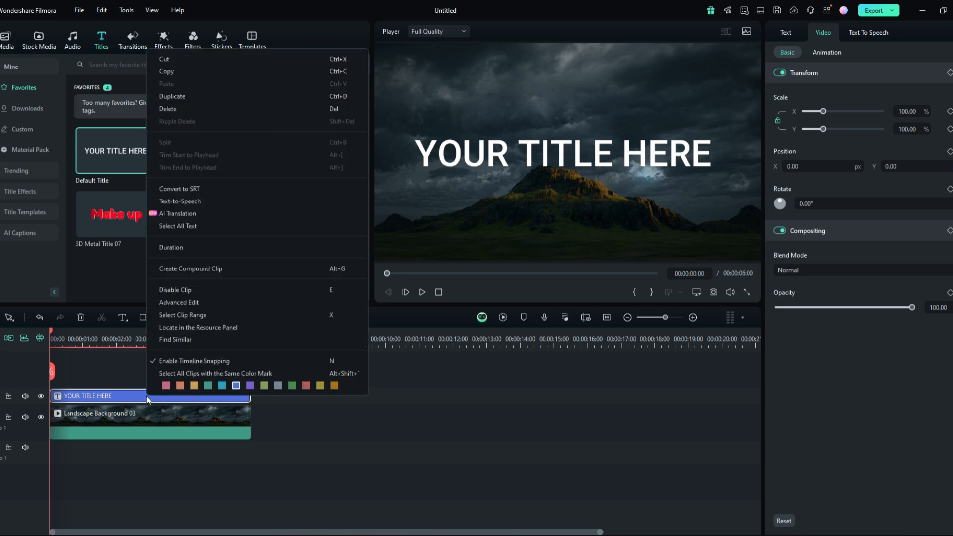
click(176, 304)
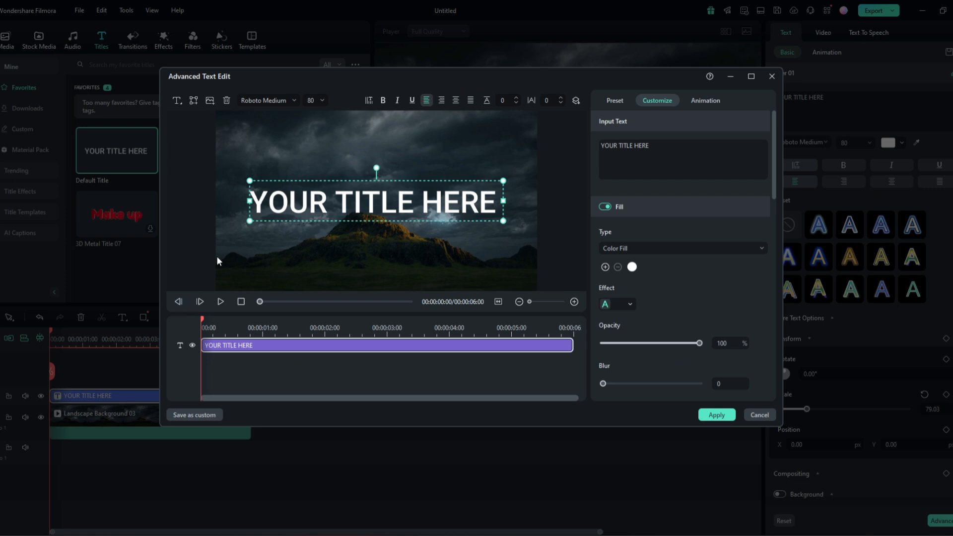
Format the title text in Roboto Light at size 42 with character spacing 13
click(276, 103)
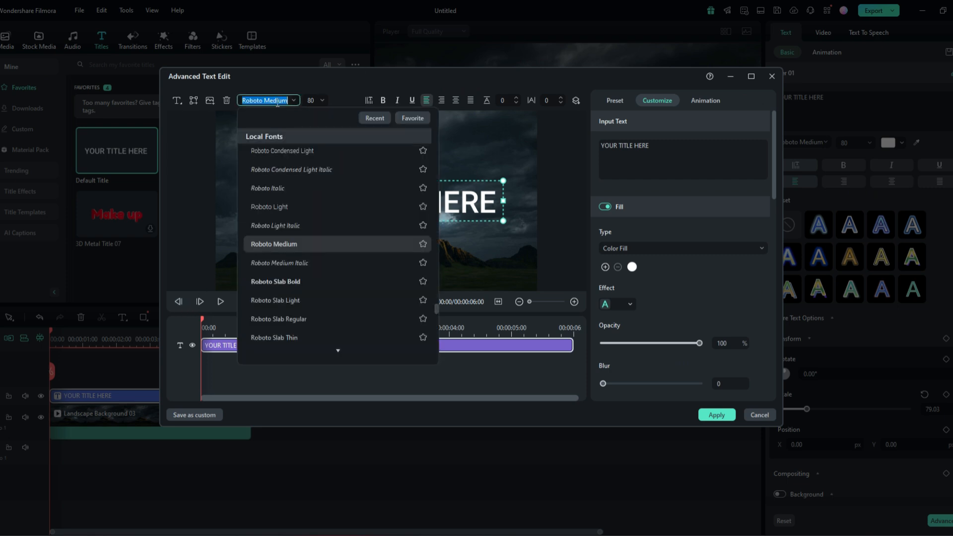
click(281, 205)
click(322, 100)
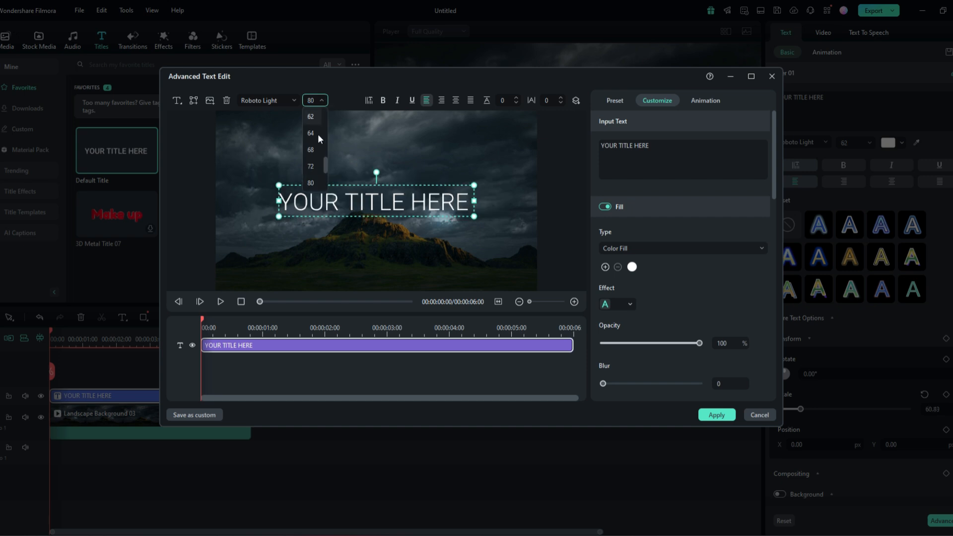
click(314, 115)
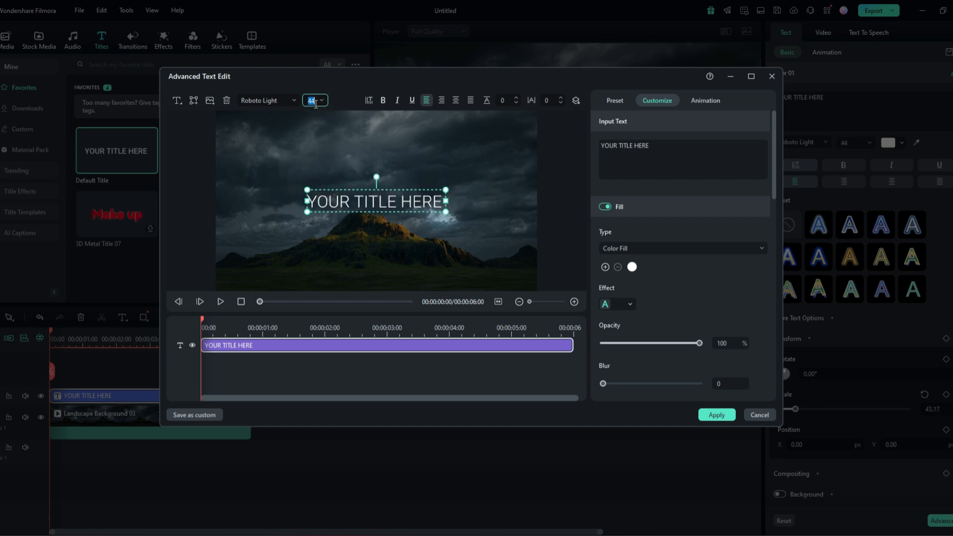
scroll(315, 101, up, 1)
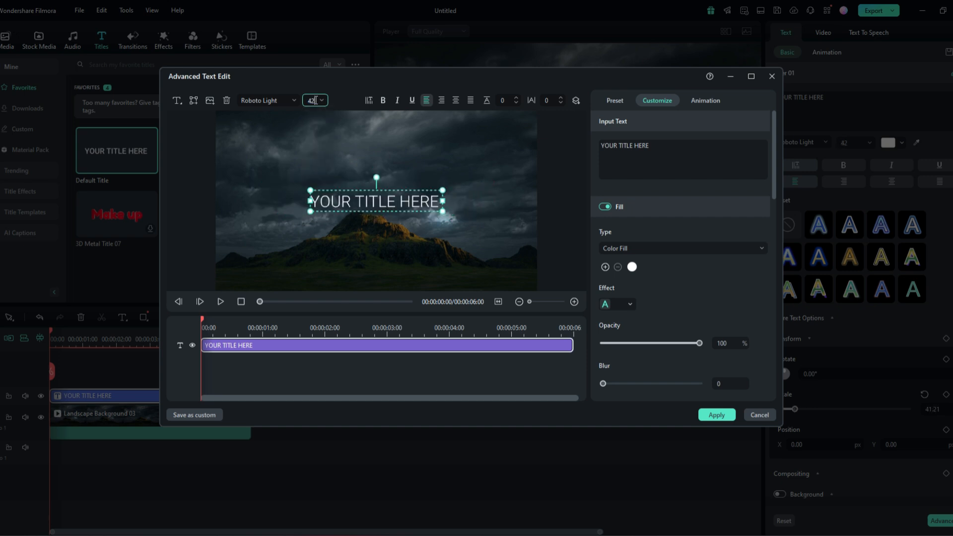
click(550, 99)
key(BackSpace)
text(13)
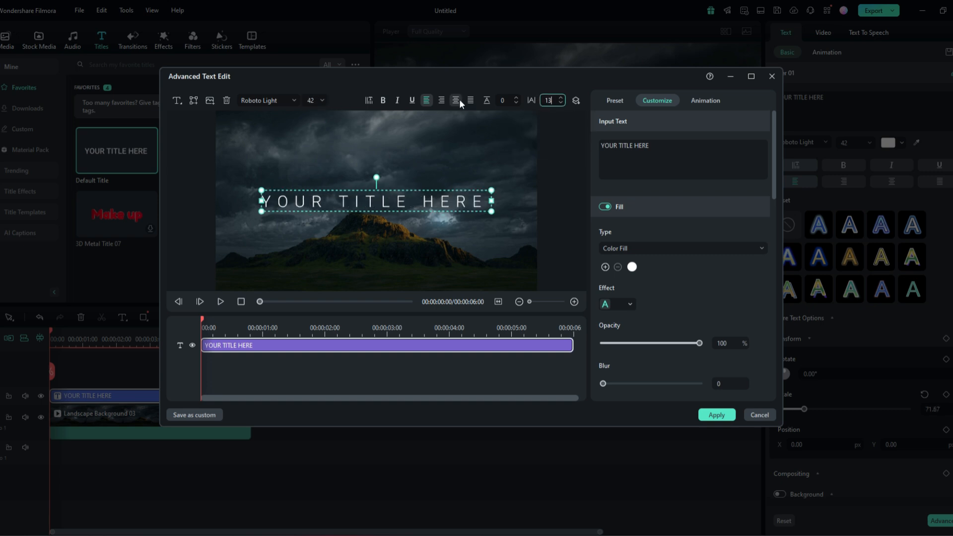
Center-align the title text and move it up into the sky, to a vertical position of about 267 px
click(456, 100)
drag(404, 194, 407, 156)
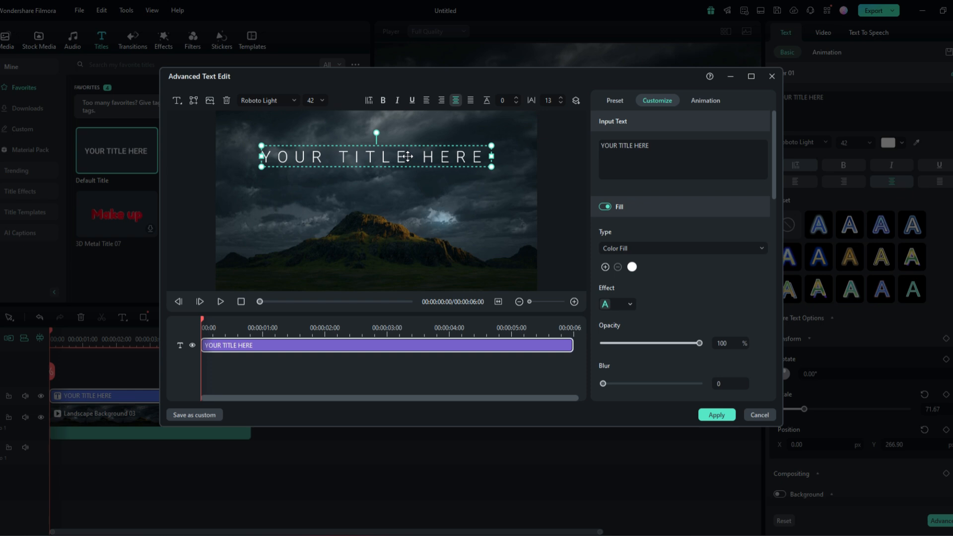
Apply the Random 2 intro animation to the title
click(698, 98)
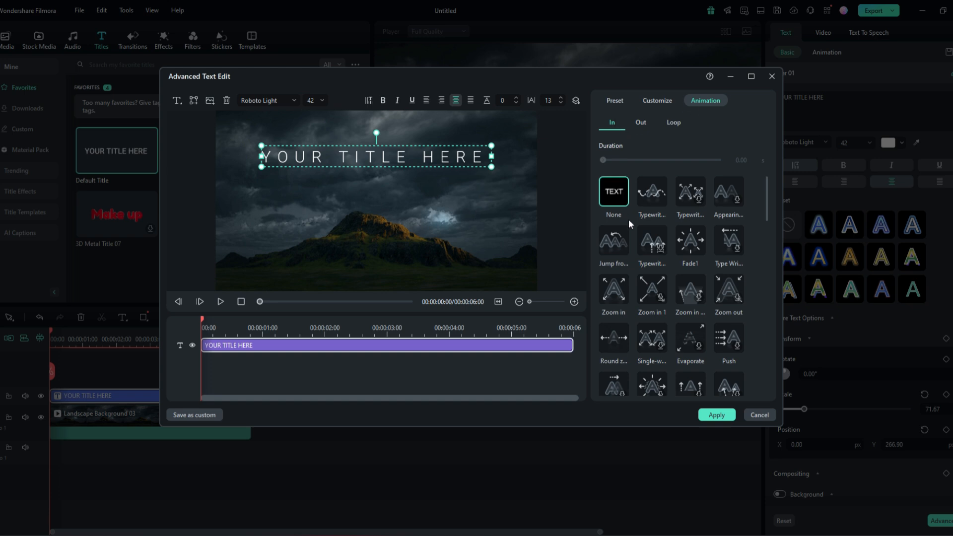
scroll(628, 219, down, 2)
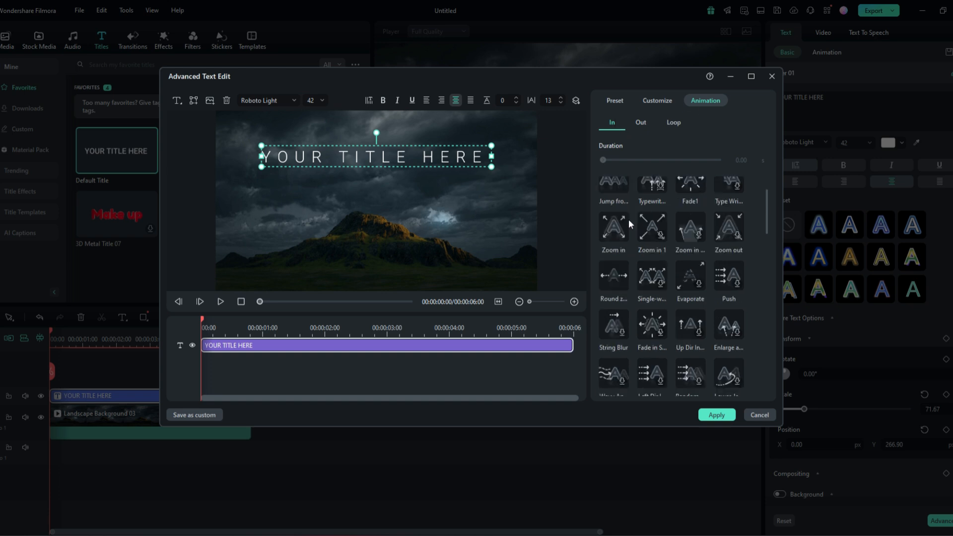
scroll(629, 223, down, 1)
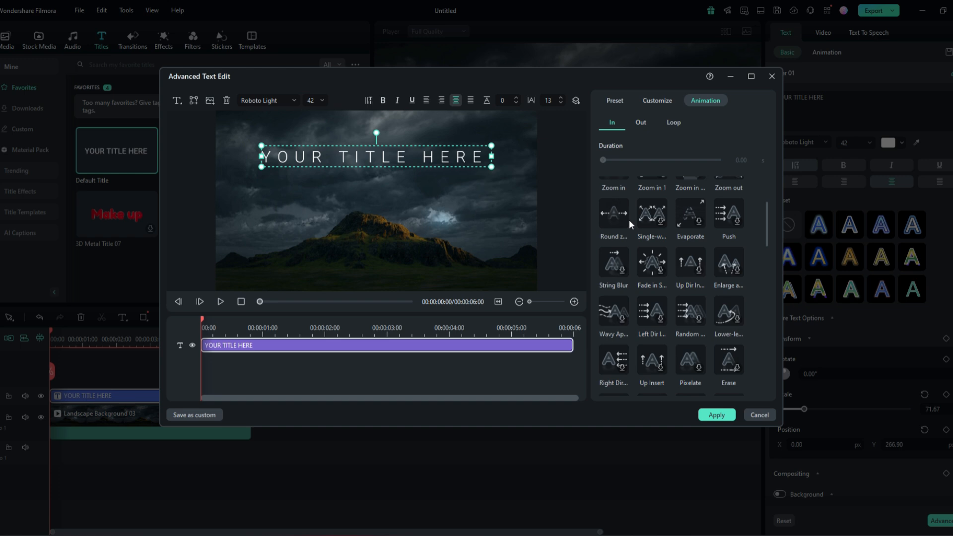
scroll(629, 219, down, 3)
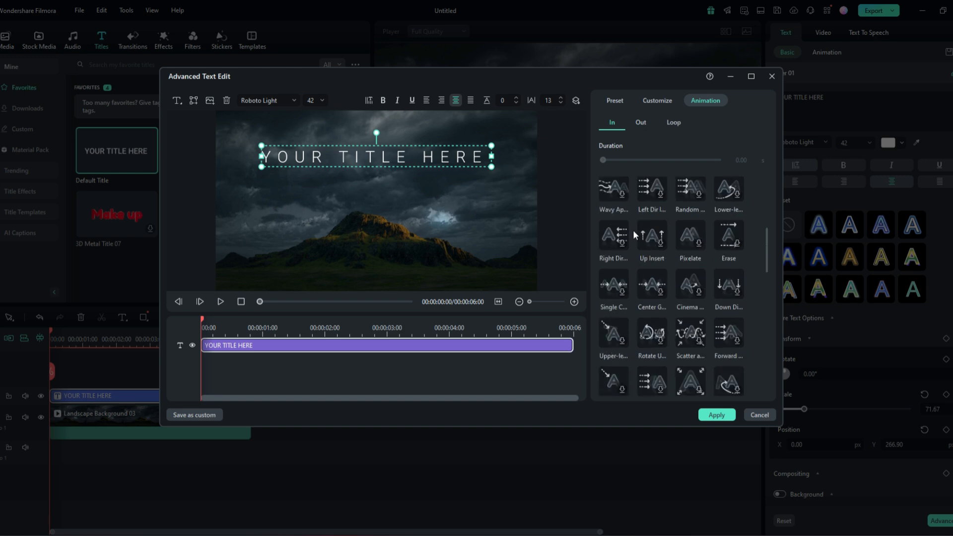
scroll(640, 248, down, 1)
scroll(663, 269, down, 5)
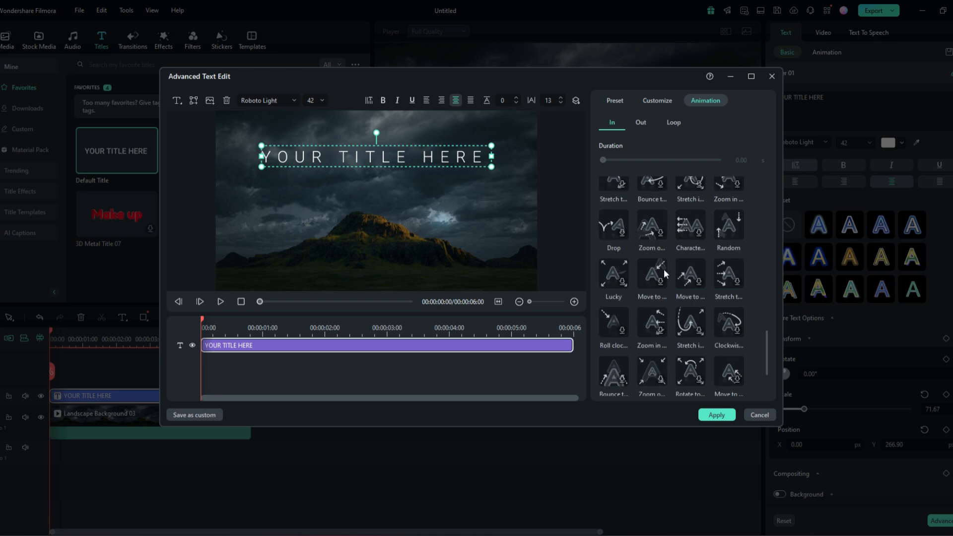
scroll(662, 270, up, 5)
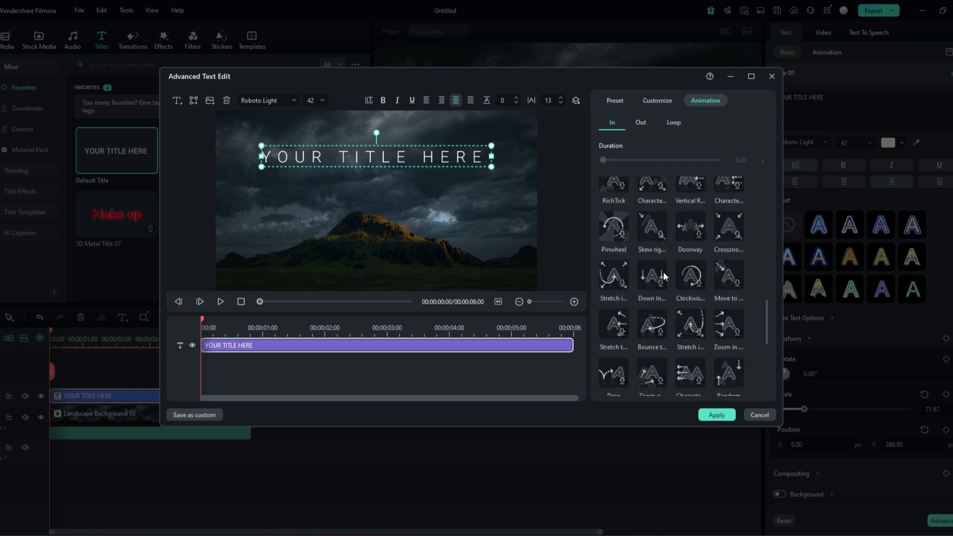
scroll(663, 272, up, 5)
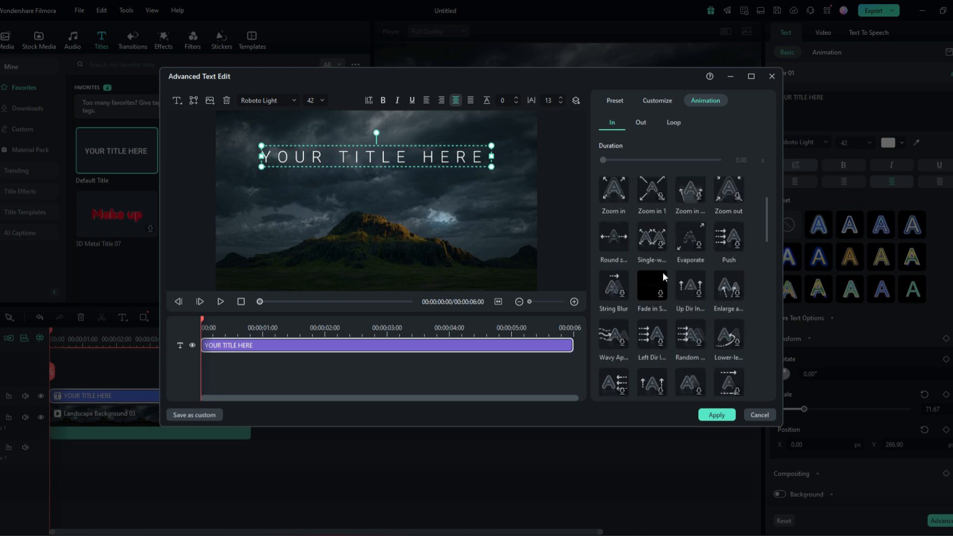
scroll(662, 272, up, 1)
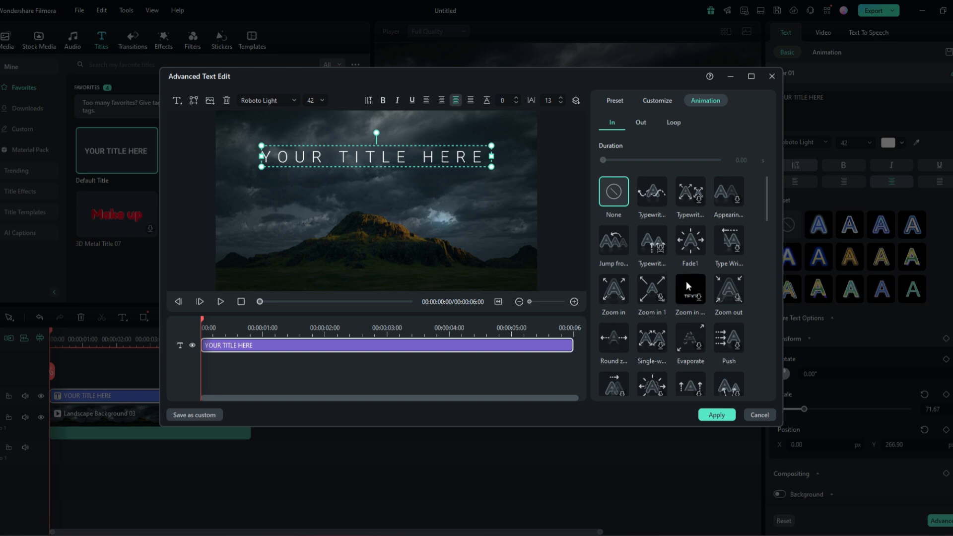
scroll(662, 318, down, 1)
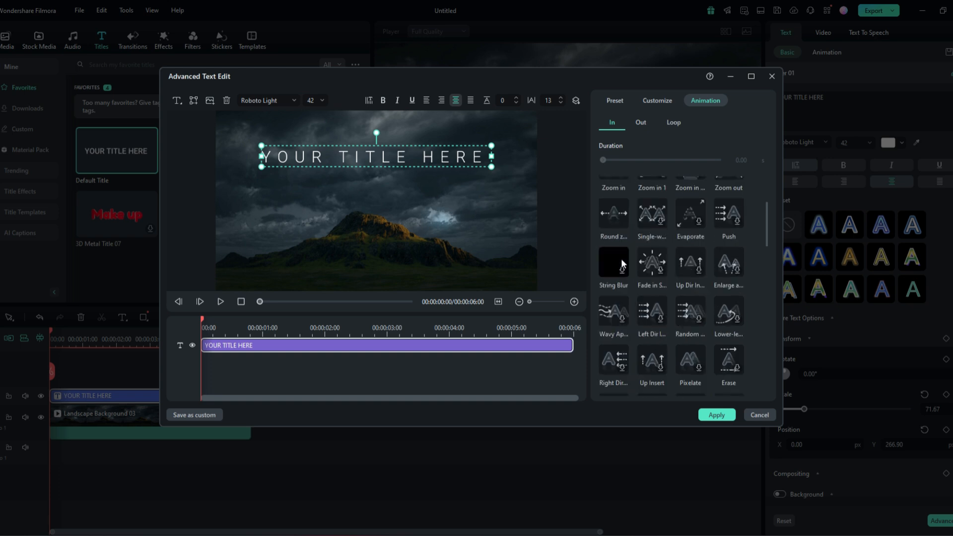
scroll(623, 264, down, 1)
click(621, 231)
scroll(651, 303, down, 2)
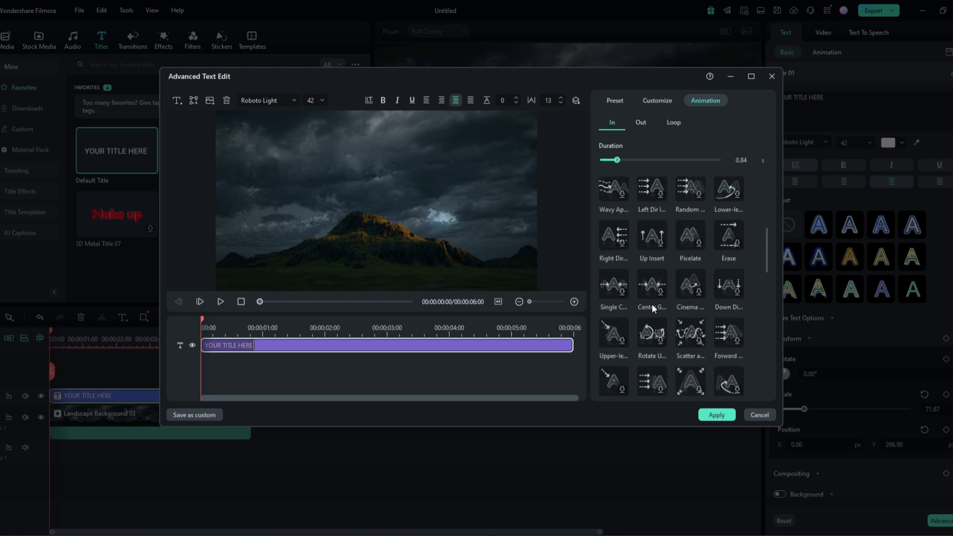
scroll(651, 304, down, 2)
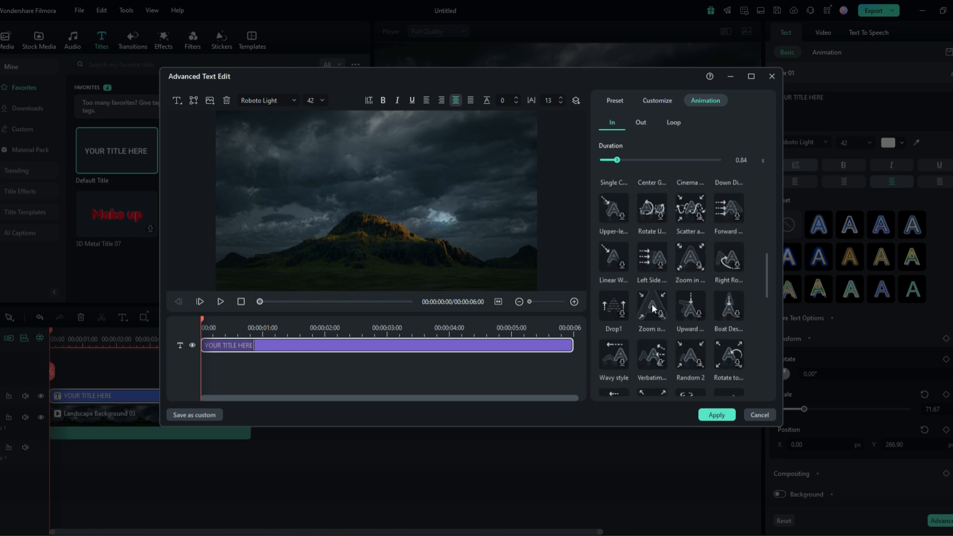
click(685, 354)
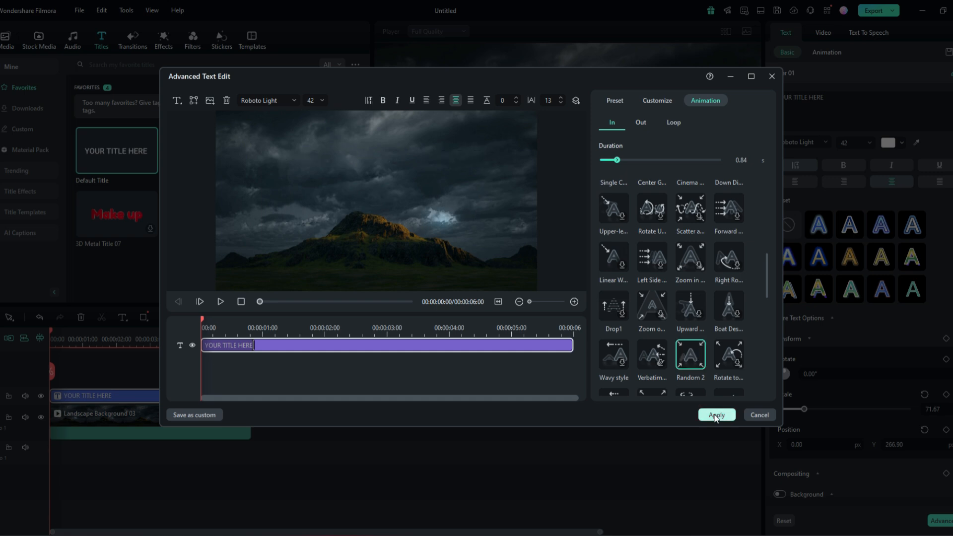
Replace the title's placeholder text with "FLAT MEDIA"
click(618, 101)
click(654, 102)
key(ctrl+a)
key(BackSpace)
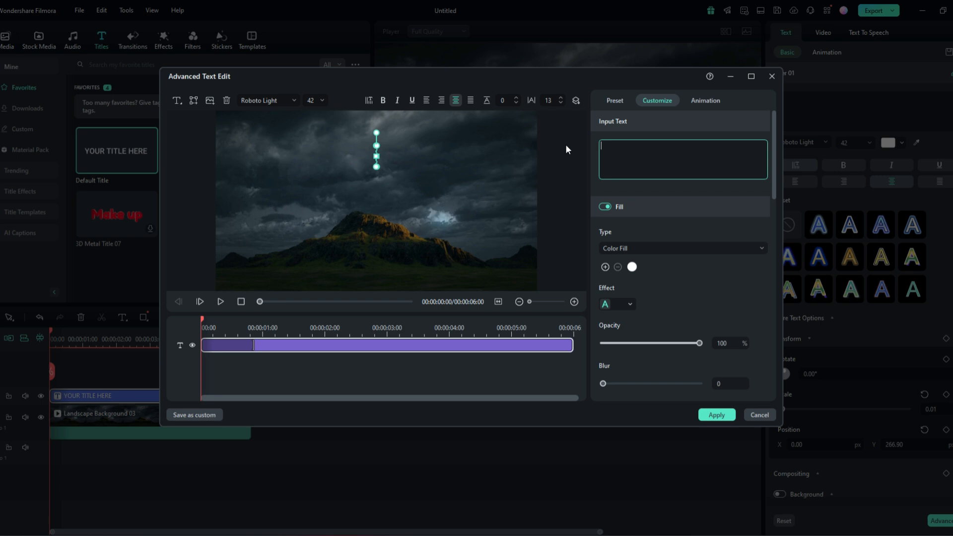
text(FLA)
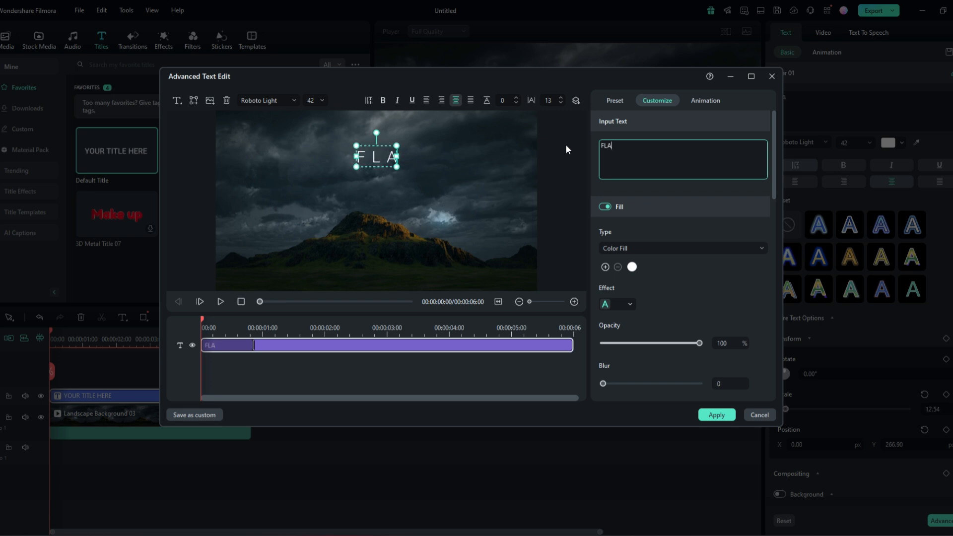
text(T MEDIA)
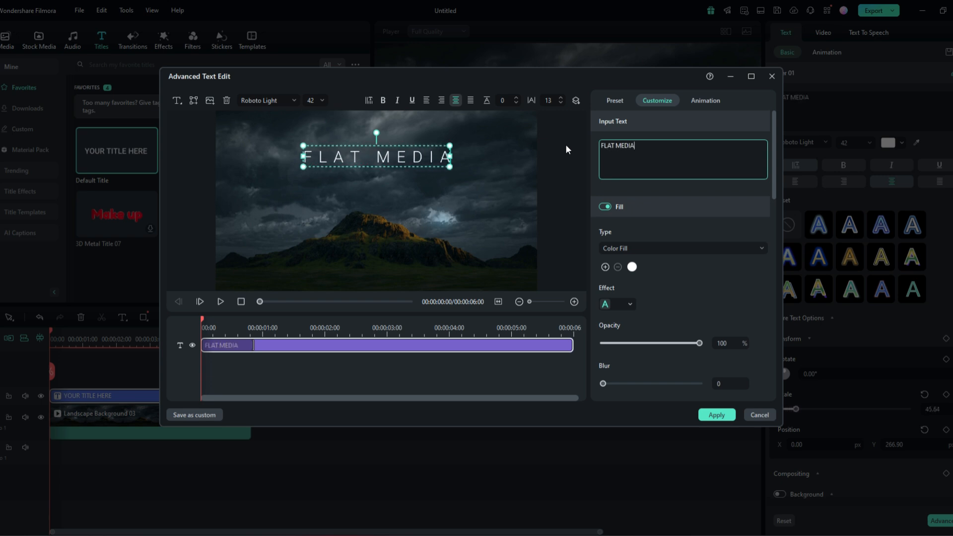
Move the FLAT MEDIA title slightly higher, to a vertical position of about 289 px, and apply the text edits
double_click(548, 100)
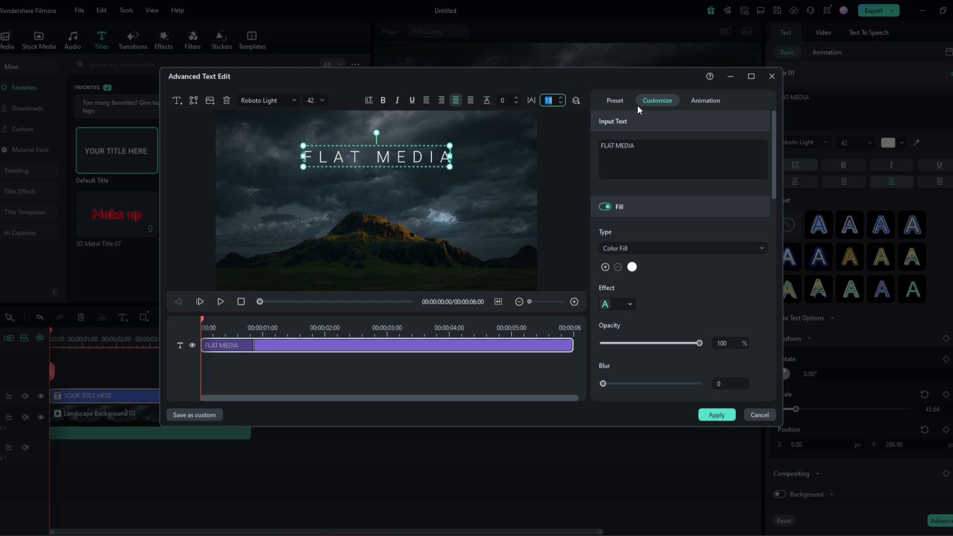
drag(449, 167, 433, 151)
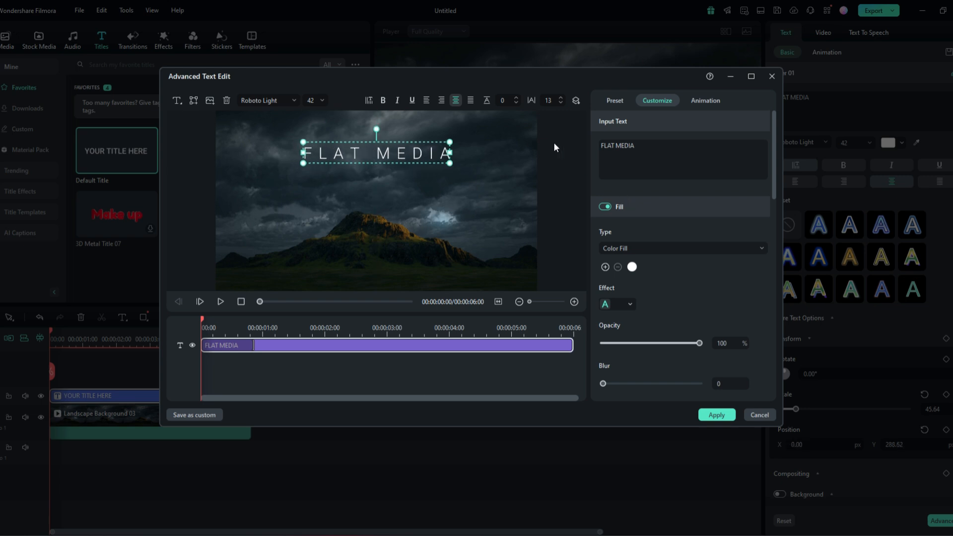
click(702, 100)
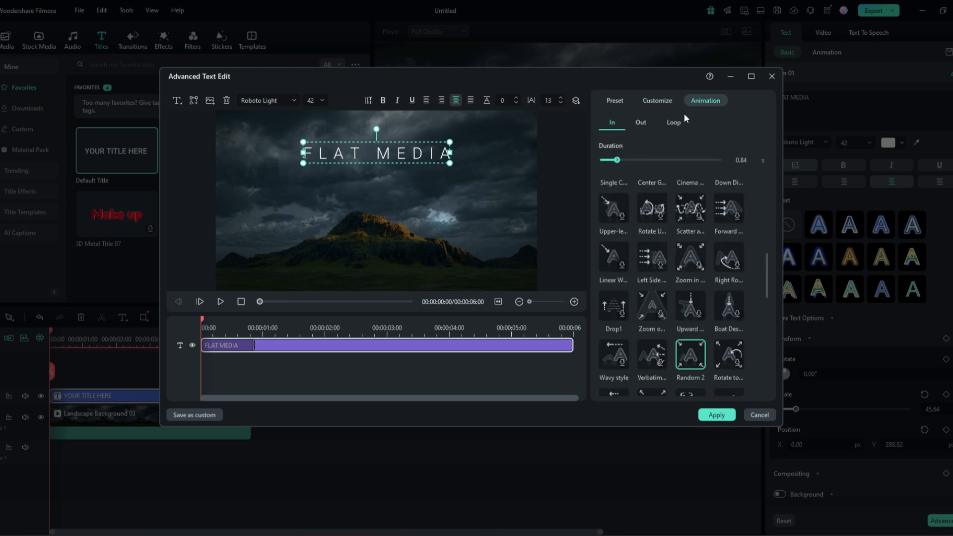
click(614, 101)
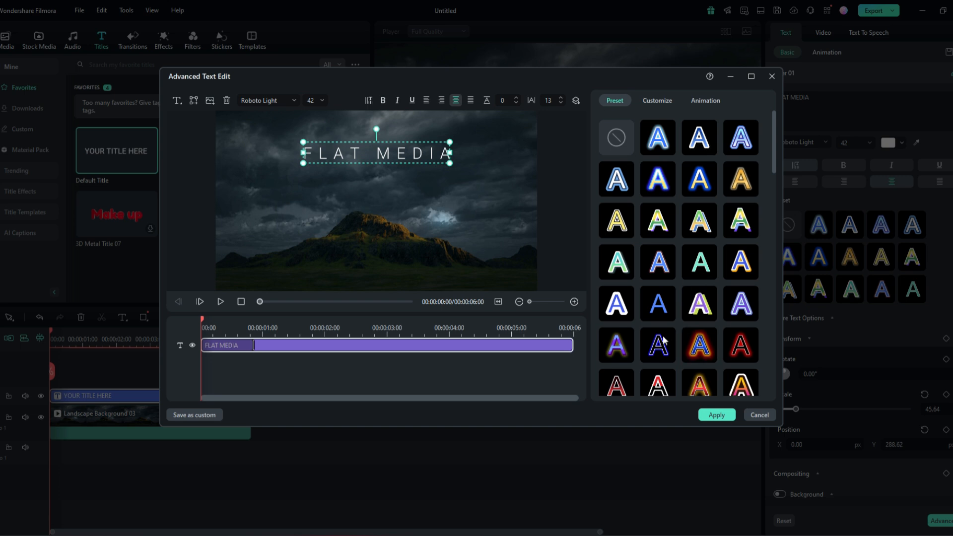
click(717, 411)
Play the title animation from the start of the timeline, then return the playhead to the beginning
mouse_move(52, 332)
mouse_down()
mouse_move(82, 332)
mouse_move(43, 325)
mouse_up()
key(space)
drag(117, 329, 38, 332)
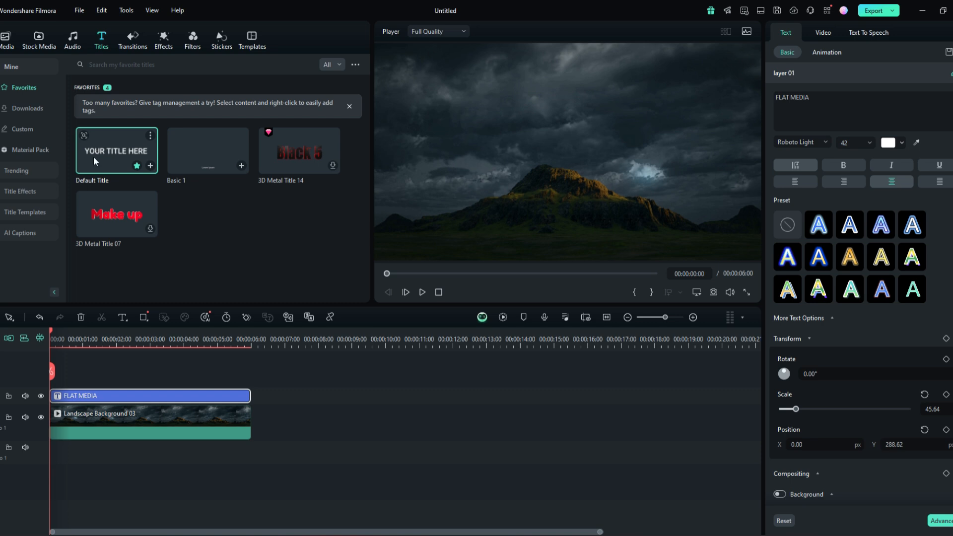
Add a second Default Title on a new track above FLAT MEDIA, starting at 00:00:01:00
drag(112, 141, 116, 392)
click(85, 358)
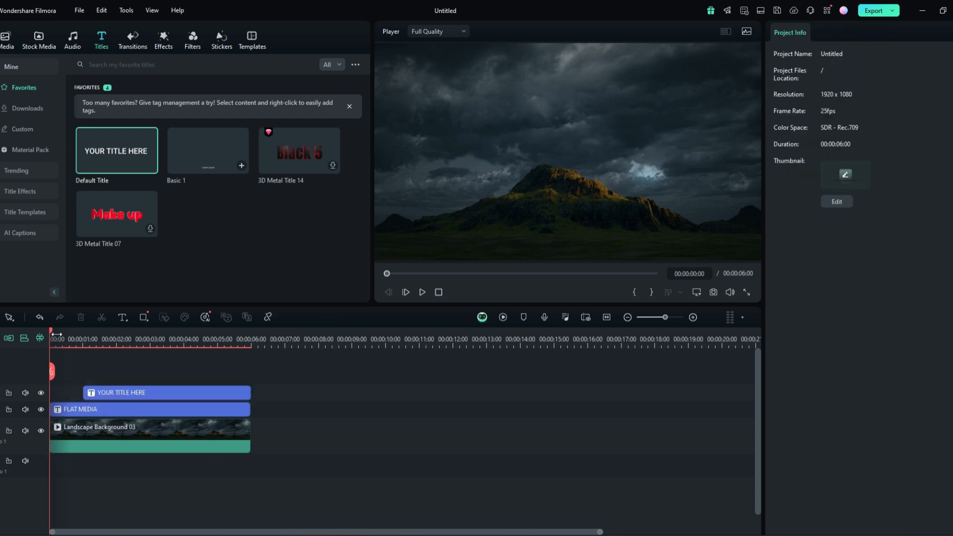
drag(58, 330, 76, 334)
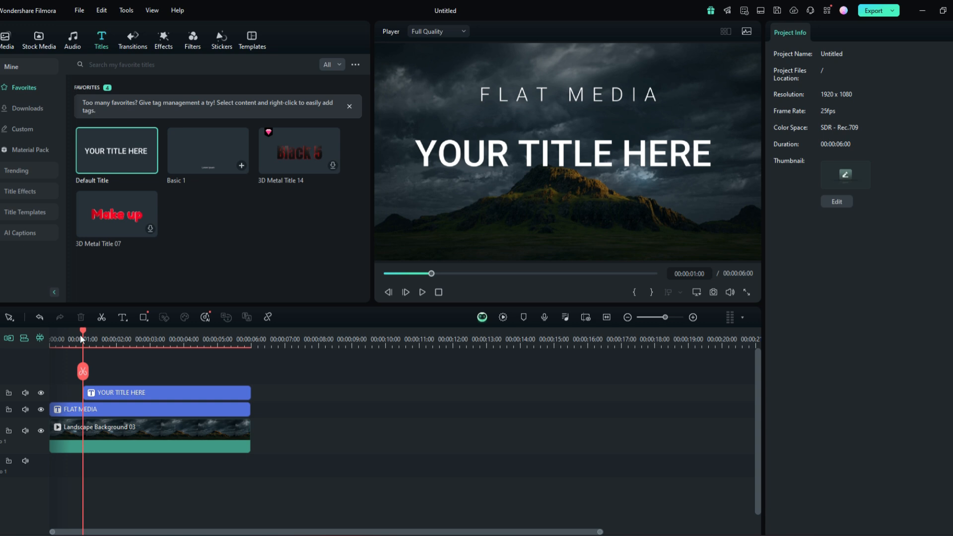
Trim the start of the second title clip to 00:00:01:15
drag(84, 336, 104, 336)
click(107, 392)
drag(84, 392, 102, 390)
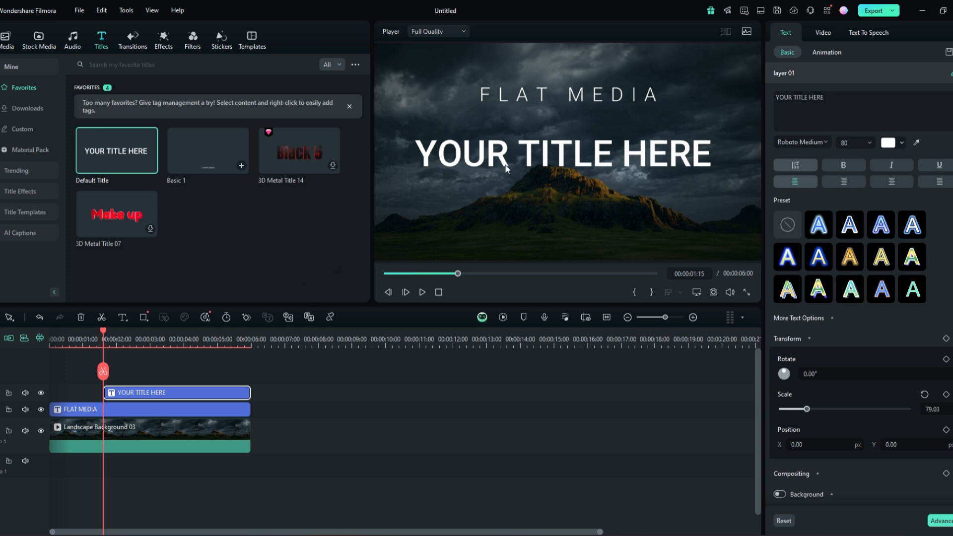
Replace the second title's placeholder text with "Video Tutorials"
drag(842, 99, 760, 102)
key(ctrl+a)
key(BackSpace)
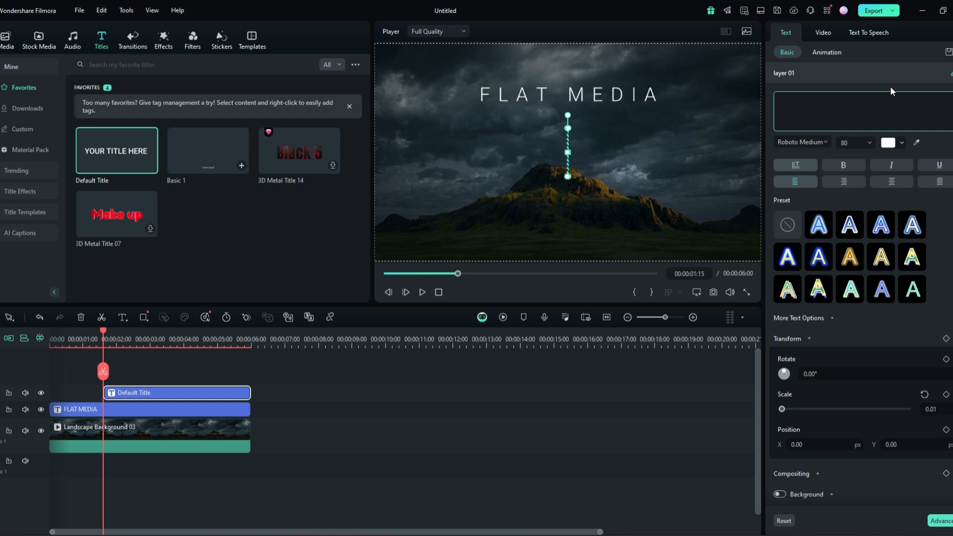
text(Vid)
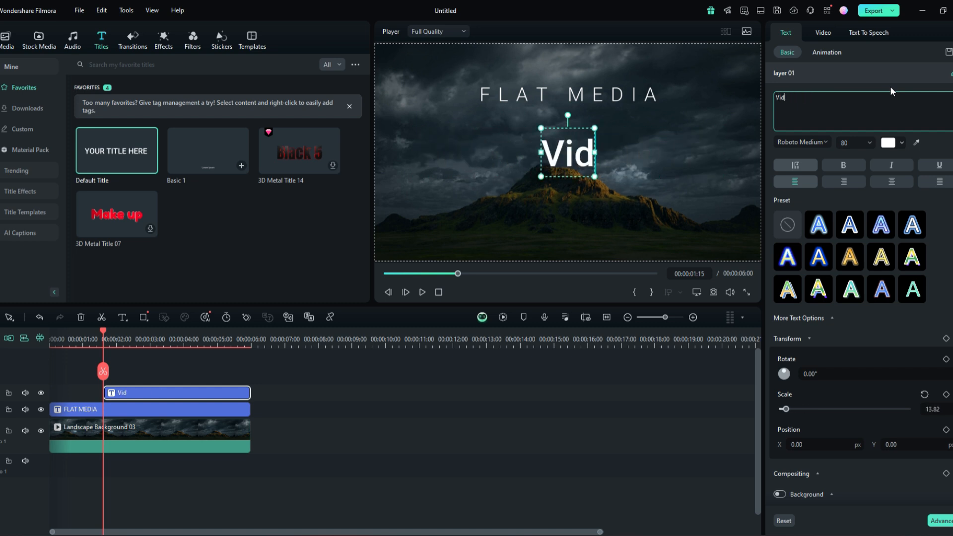
text(eo Tutorial)
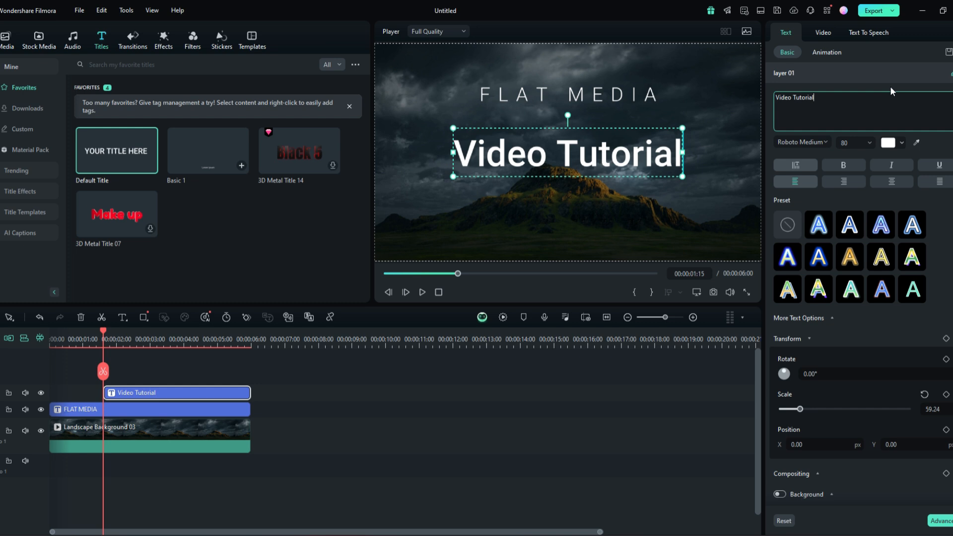
text(s)
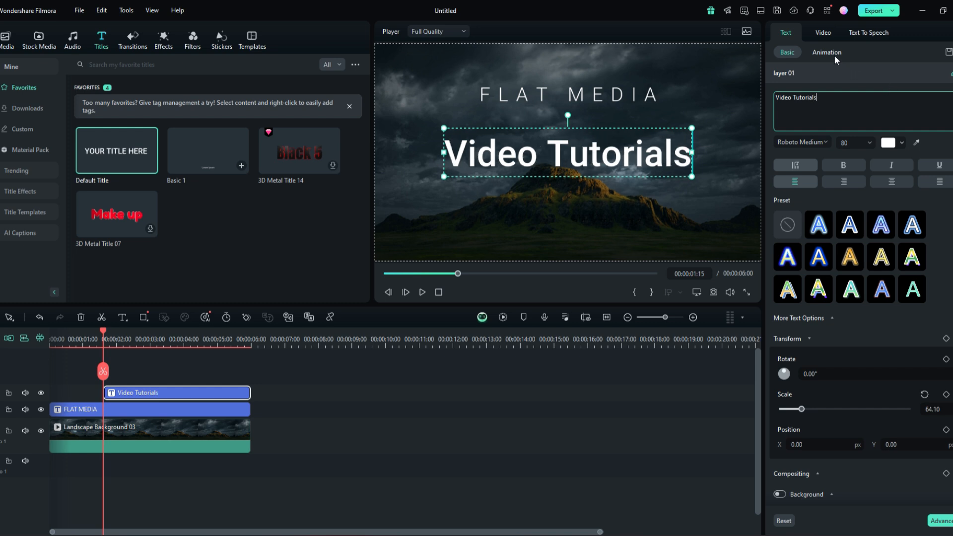
Set the Video Tutorials title's font to Roboto Light and its size to 42
click(810, 142)
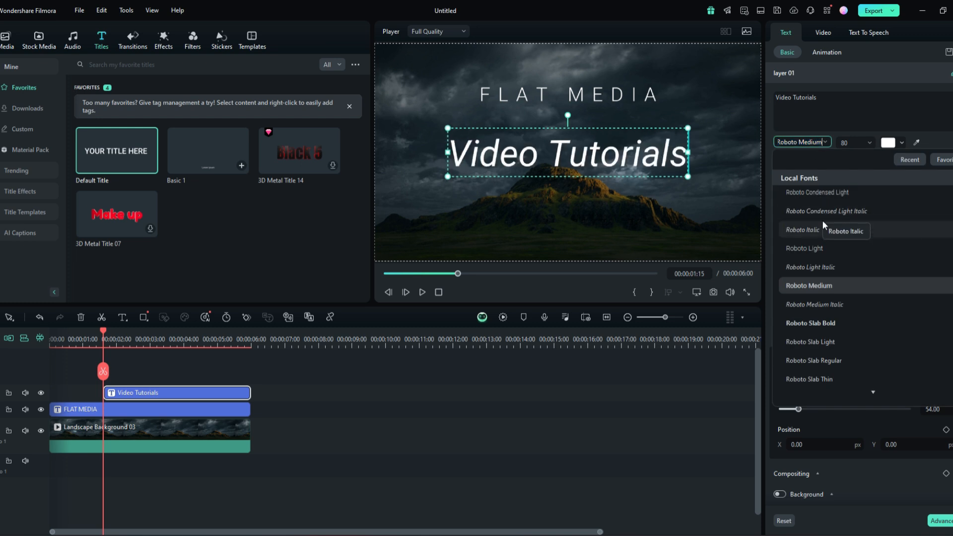
click(818, 250)
click(866, 144)
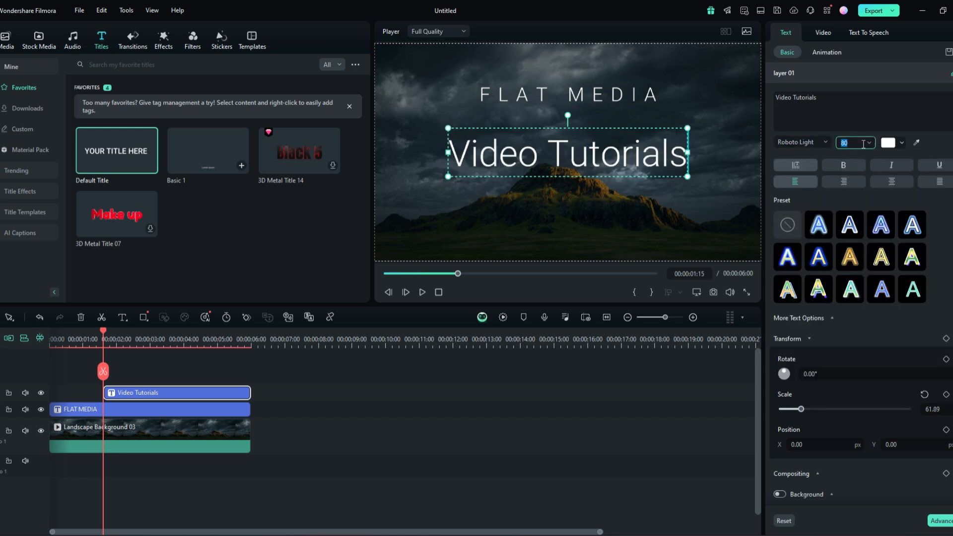
text(8)
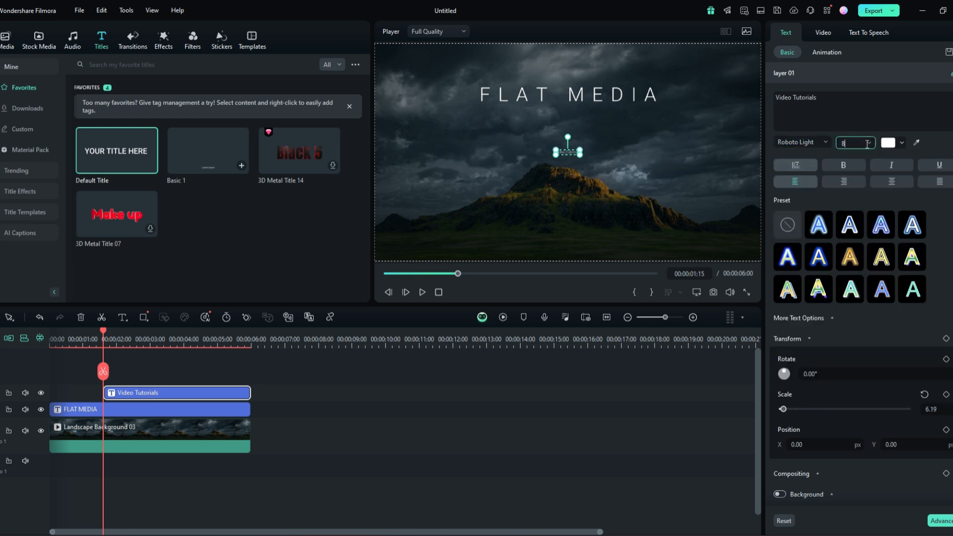
click(868, 144)
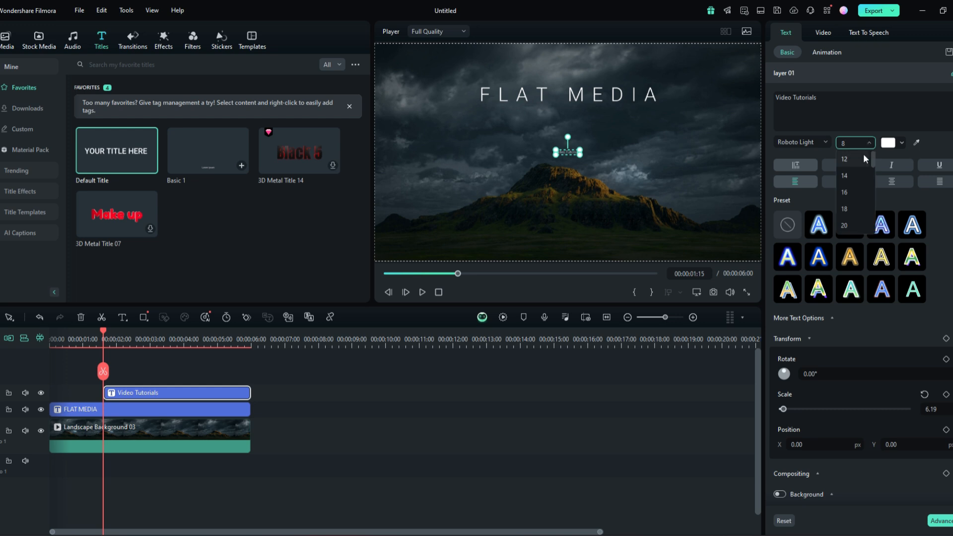
scroll(850, 200, down, 1)
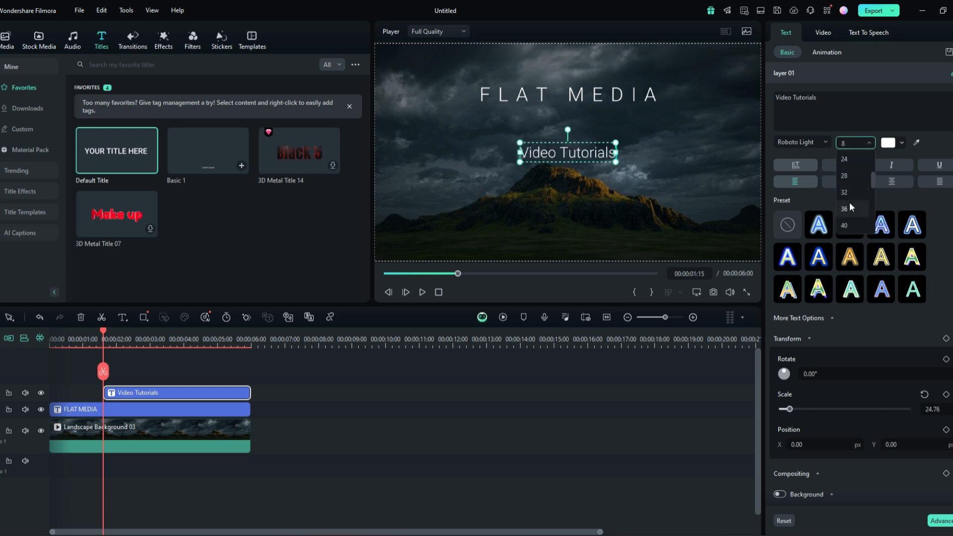
click(852, 145)
text(2)
key(BackSpace)
key(BackSpace)
text(2)
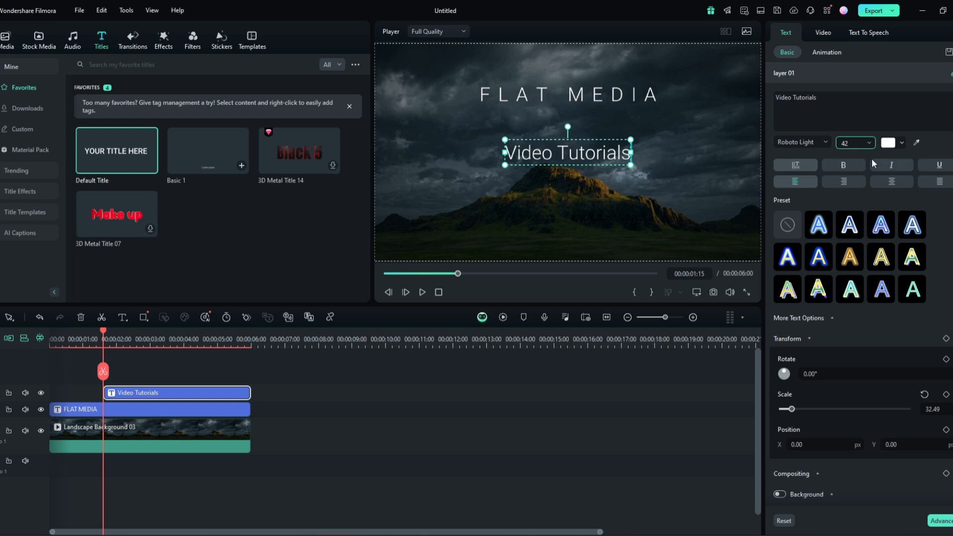
In the advanced text editor, set the title's character spacing to 13 and shrink it to size 22, centred just beneath FLAT MEDIA
scroll(876, 144, down, 2)
click(940, 520)
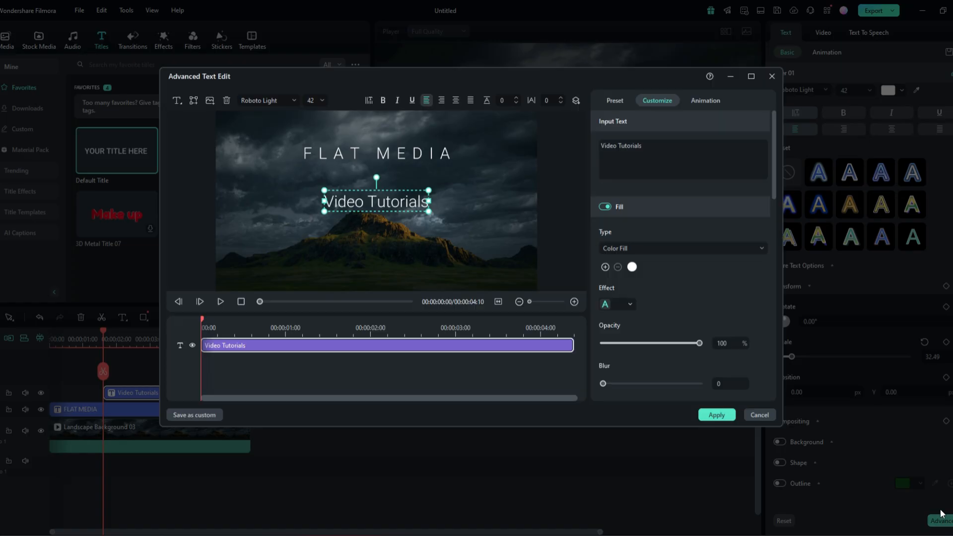
click(700, 99)
click(645, 100)
click(615, 100)
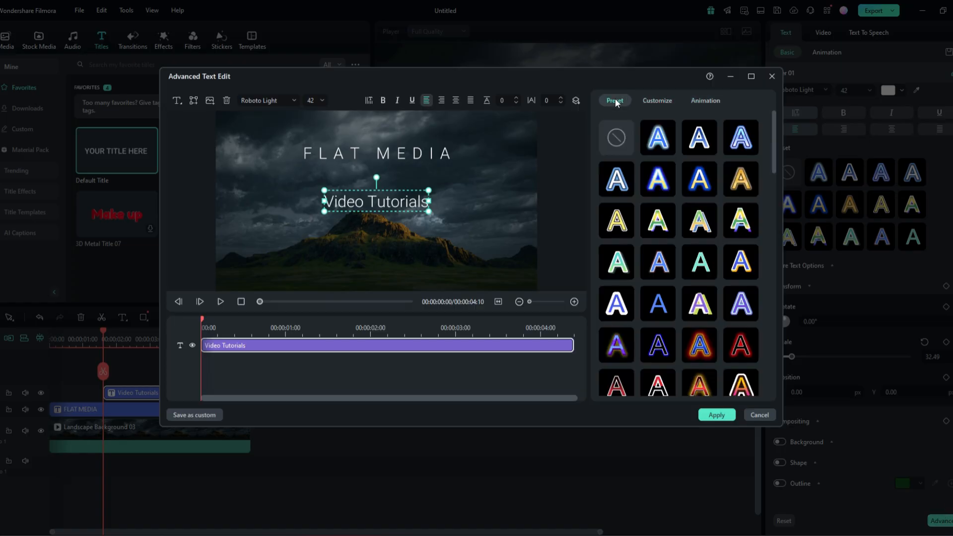
click(656, 102)
click(554, 100)
text(13)
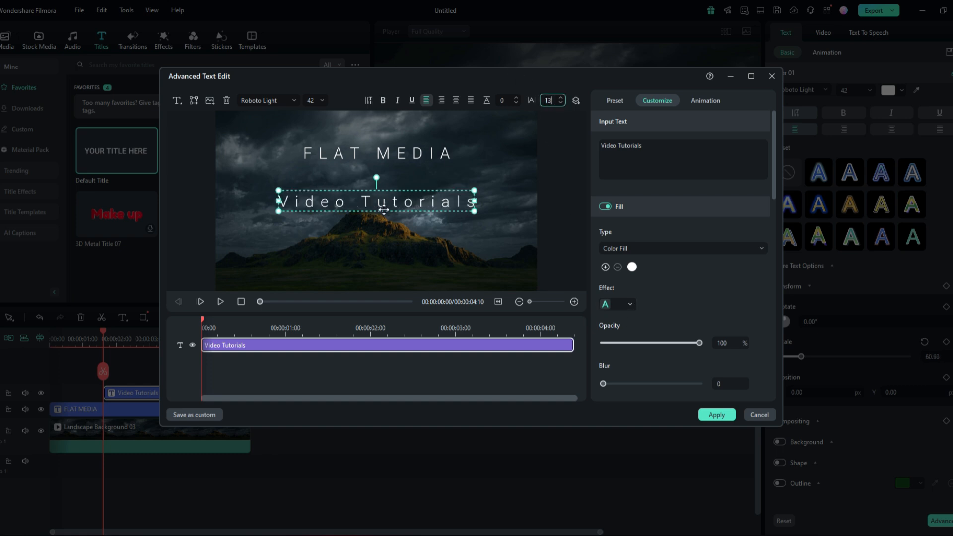
drag(472, 209, 395, 169)
Browse the In animations and give the Video Tutorials title the Fade1 animation
click(705, 100)
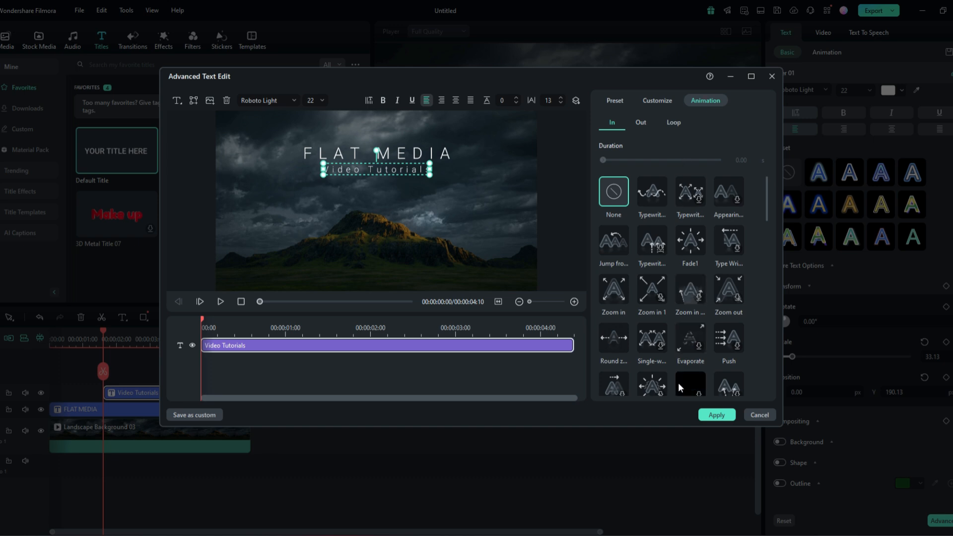
scroll(605, 364, down, 5)
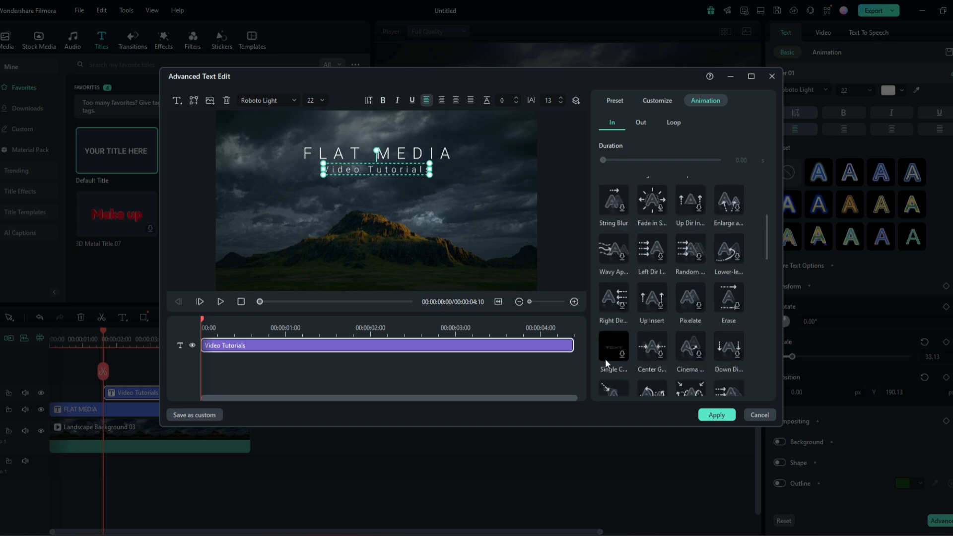
scroll(606, 358, down, 3)
scroll(602, 355, down, 4)
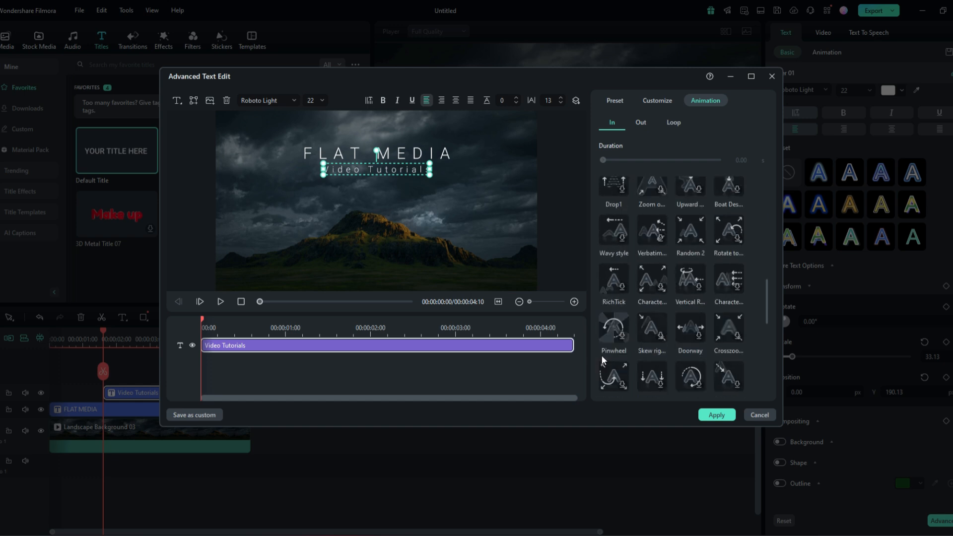
scroll(603, 355, up, 12)
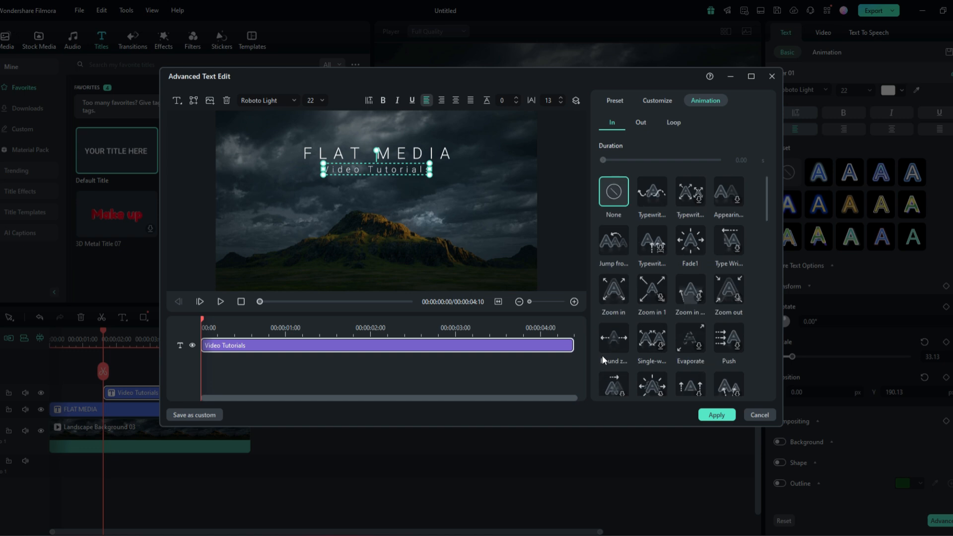
click(689, 241)
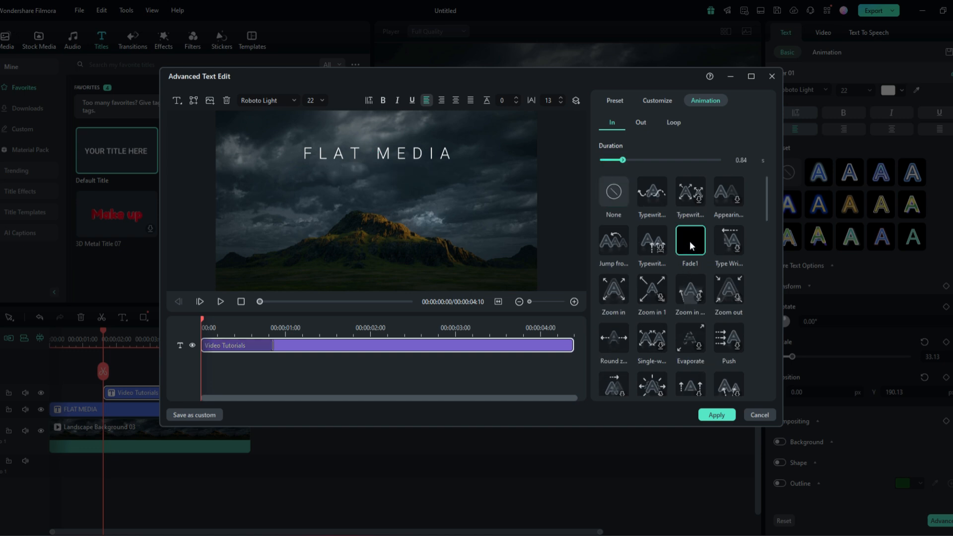
scroll(689, 240, down, 5)
scroll(692, 247, down, 5)
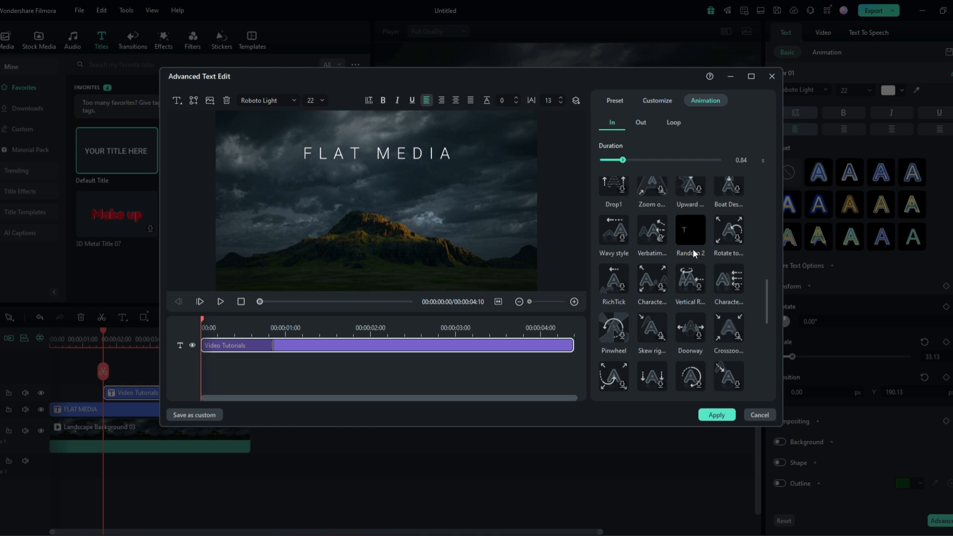
scroll(693, 248, down, 5)
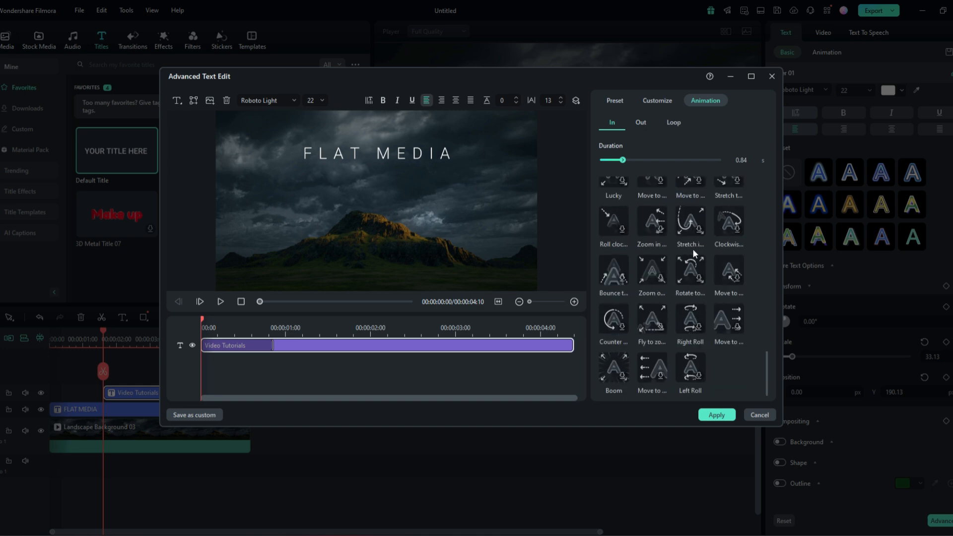
scroll(692, 248, up, 1)
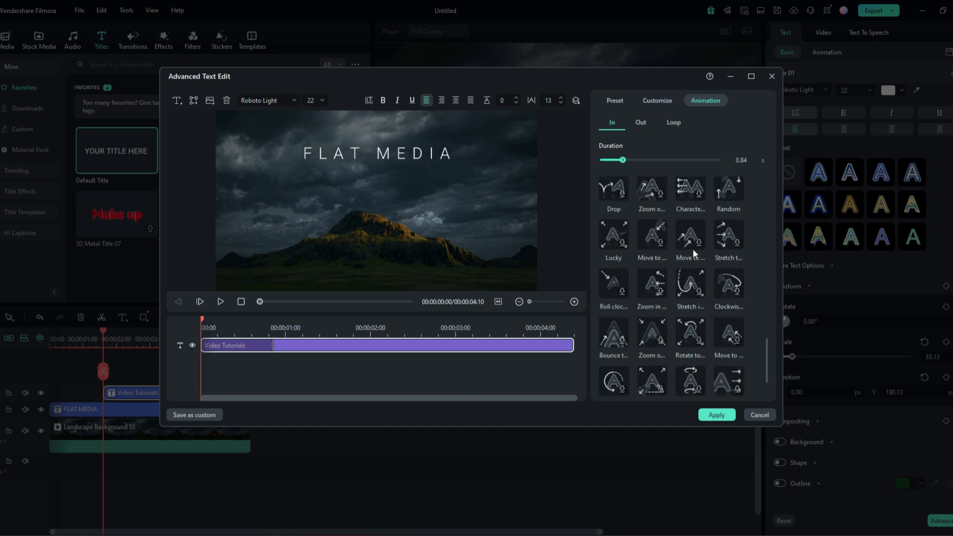
scroll(692, 249, up, 4)
scroll(690, 253, up, 10)
click(689, 254)
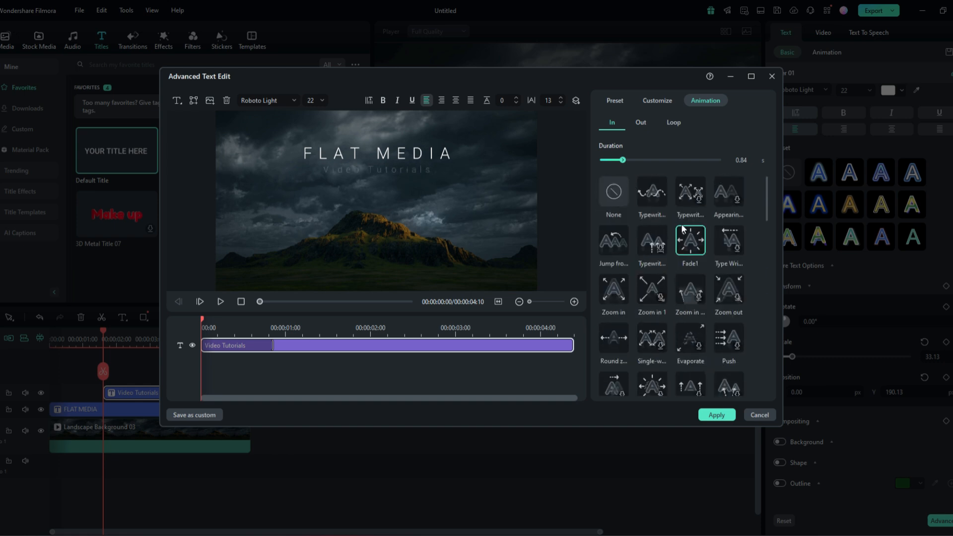
Preview the Video Tutorials fade-in from the start of its clip and apply the advanced text edits
key(space)
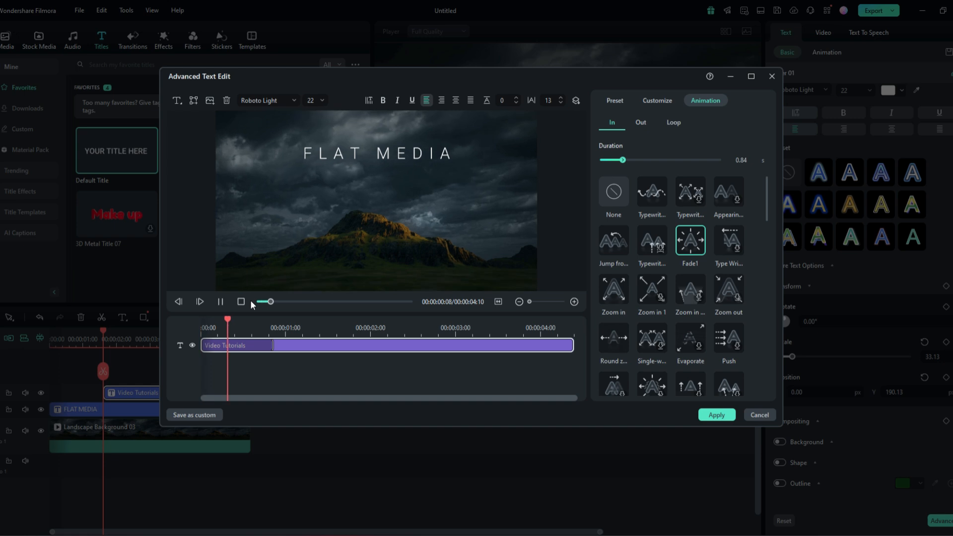
click(284, 303)
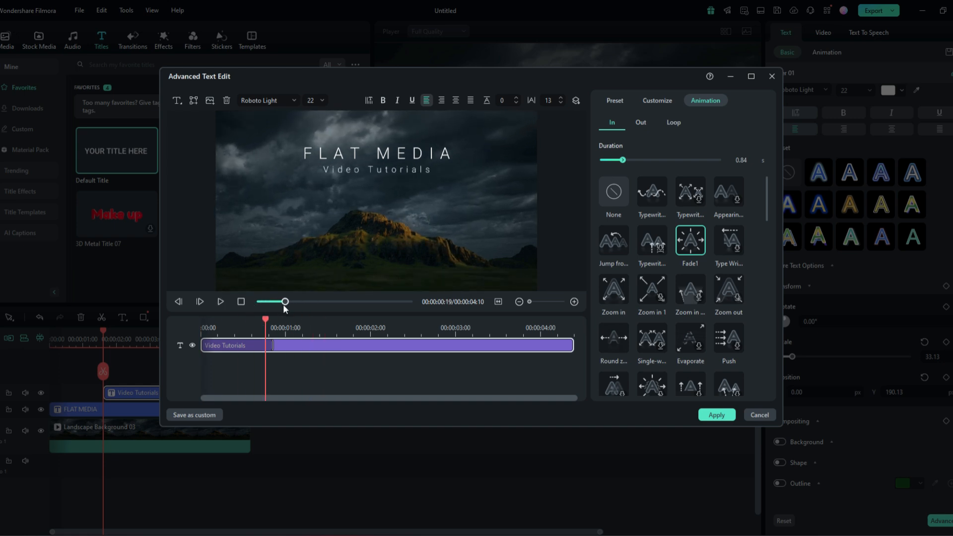
click(241, 302)
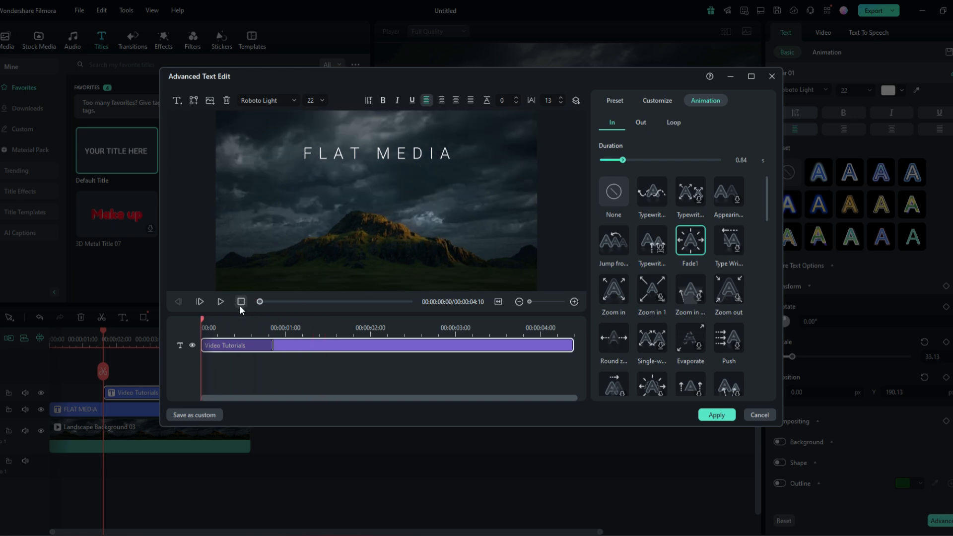
key(space)
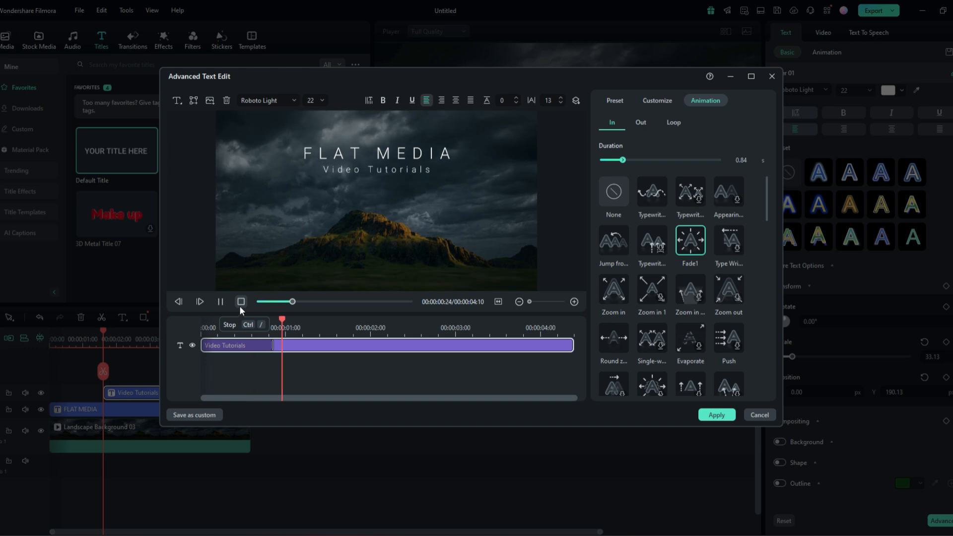
click(713, 414)
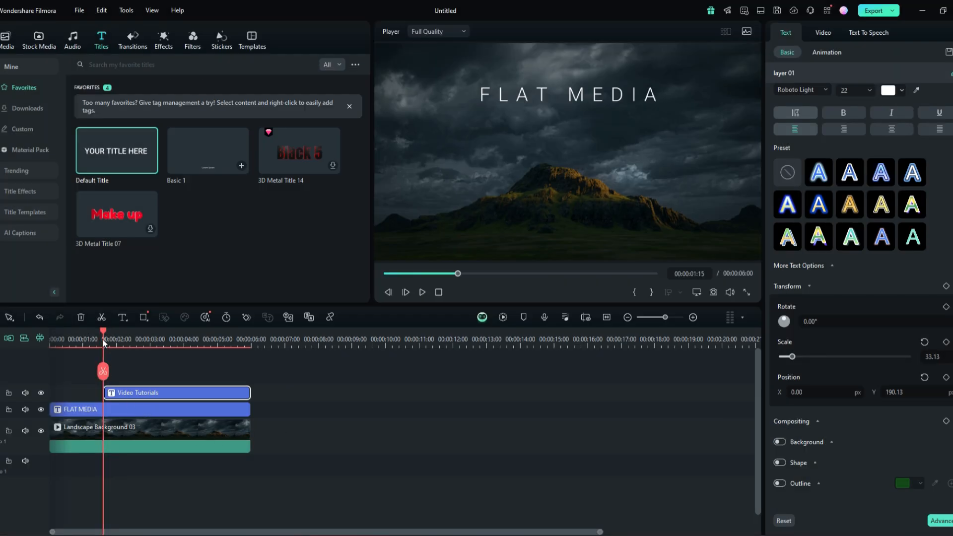
Play the sequence from the start of the timeline and pause at 00:00:03:15
drag(104, 334, 55, 332)
key(space)
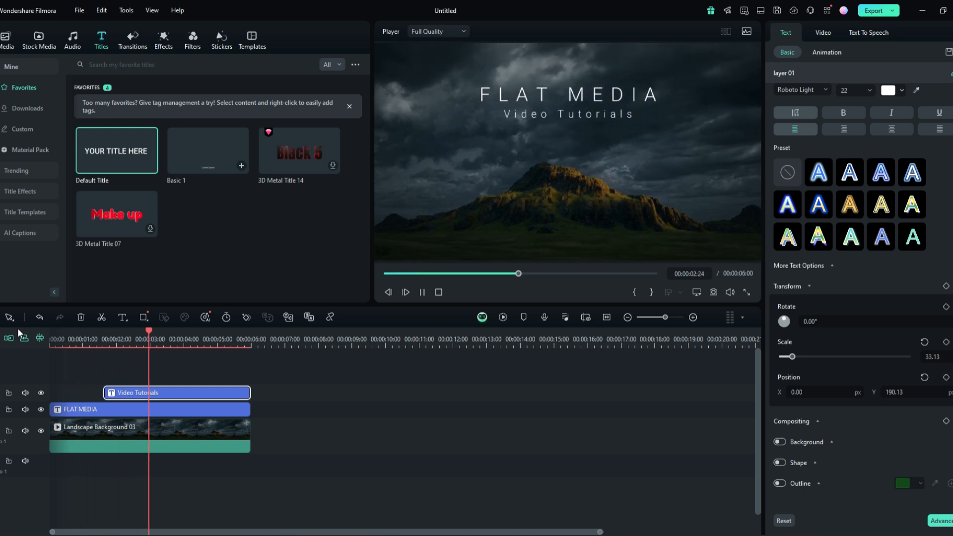
key(space)
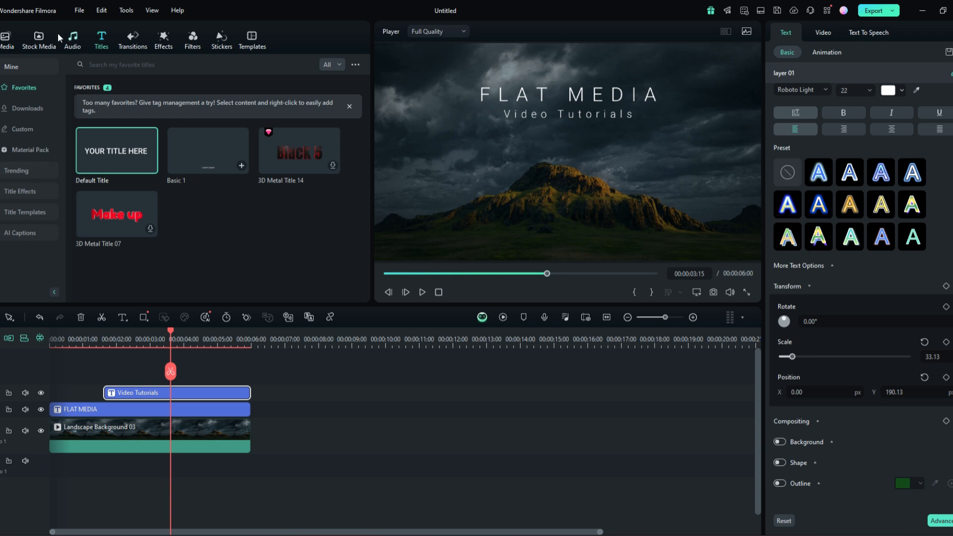
Search the effects for "cinema 21 9" and add Cinema 21:9 on a track above the titles, spanning the full 6-second sequence
click(162, 42)
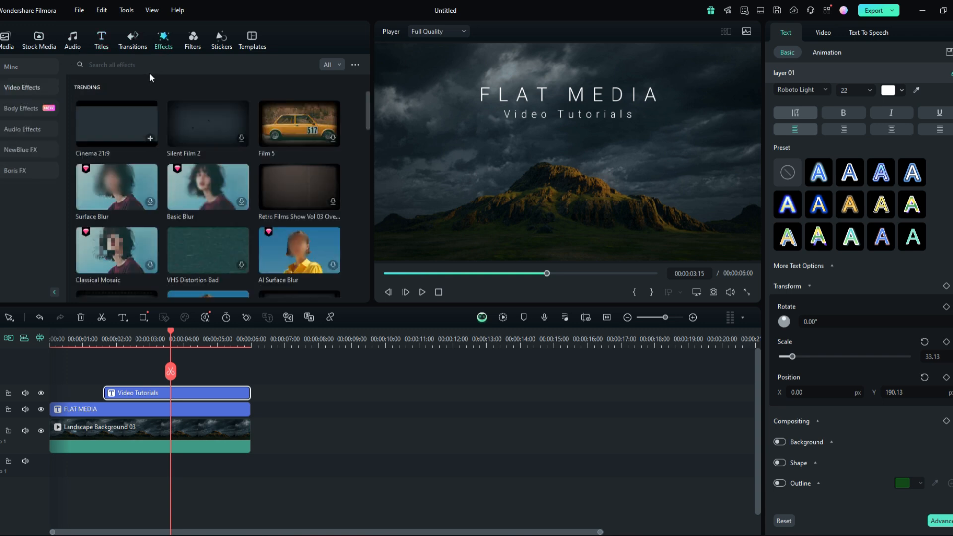
click(138, 63)
text(cinema 21)
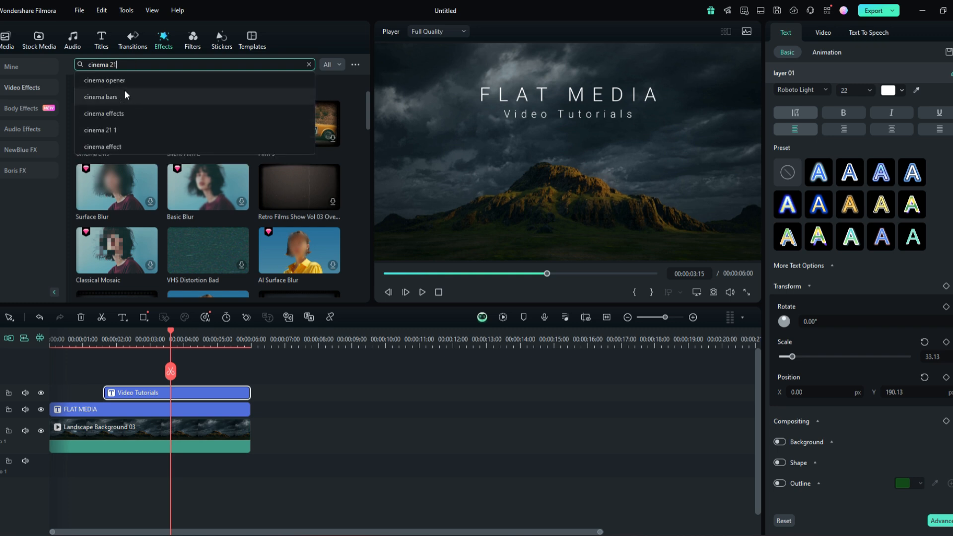
text( 9)
click(130, 73)
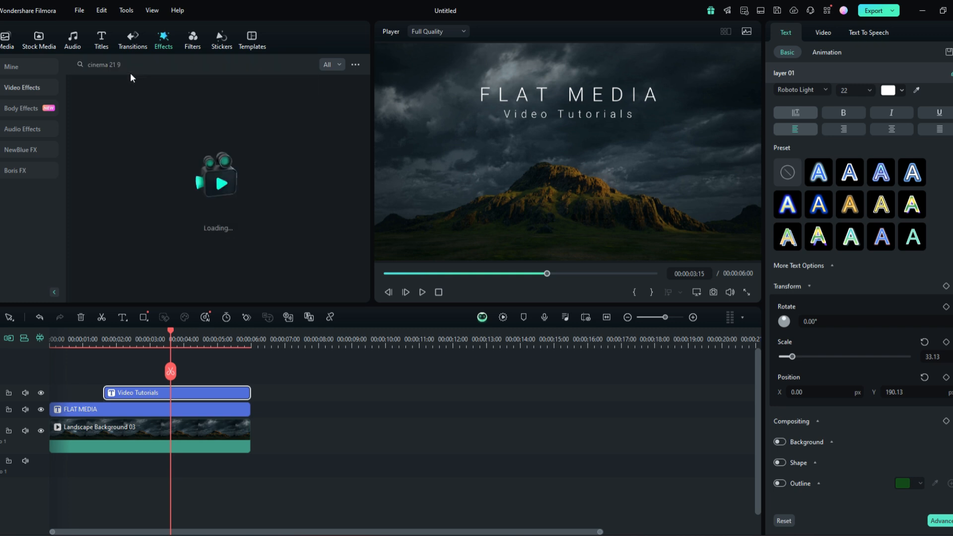
drag(123, 102, 52, 377)
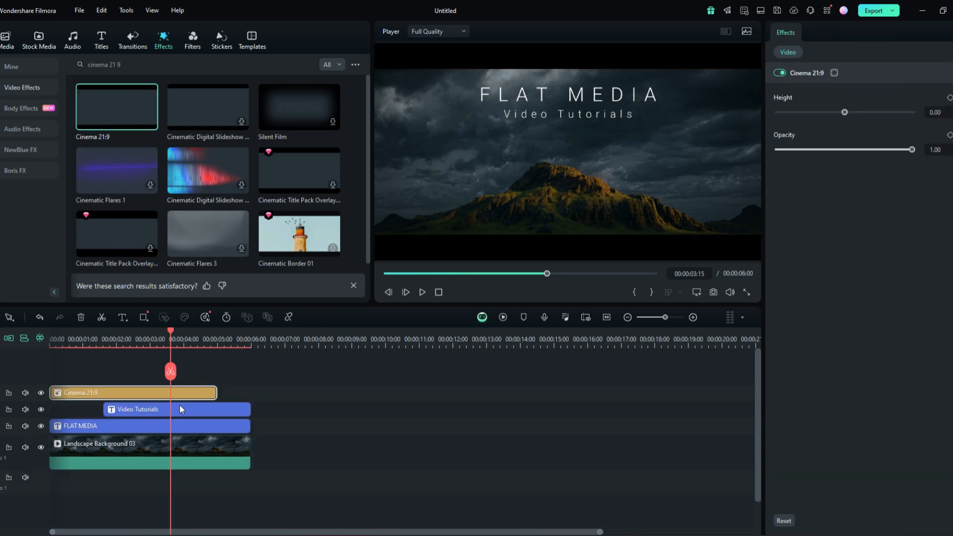
drag(214, 390, 250, 390)
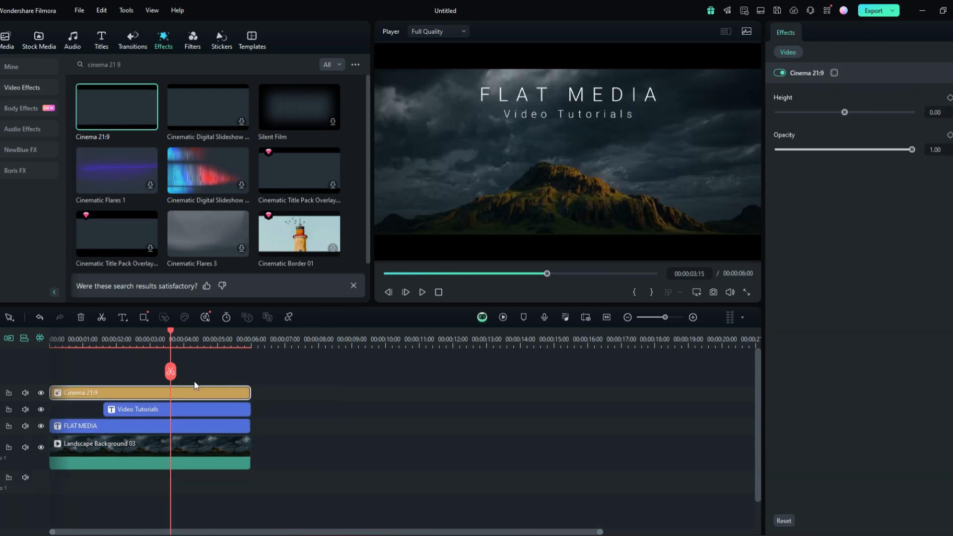
Move the FLAT MEDIA title down to a Y position of about 205 px and the Video Tutorials title down just beneath it
click(534, 190)
click(557, 93)
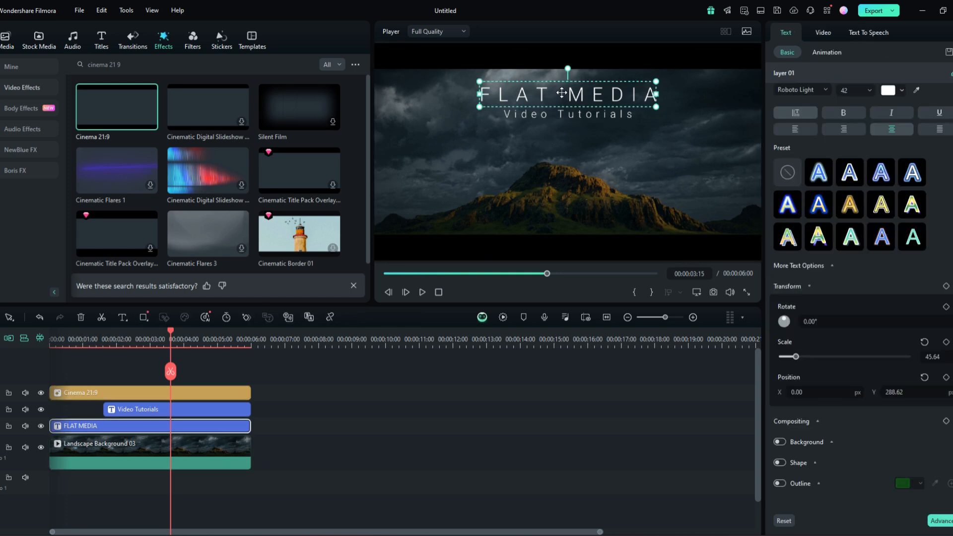
mouse_move(557, 93)
mouse_down()
mouse_move(559, 130)
mouse_move(554, 94)
mouse_move(553, 106)
mouse_up()
double_click(546, 114)
click(554, 109)
click(564, 106)
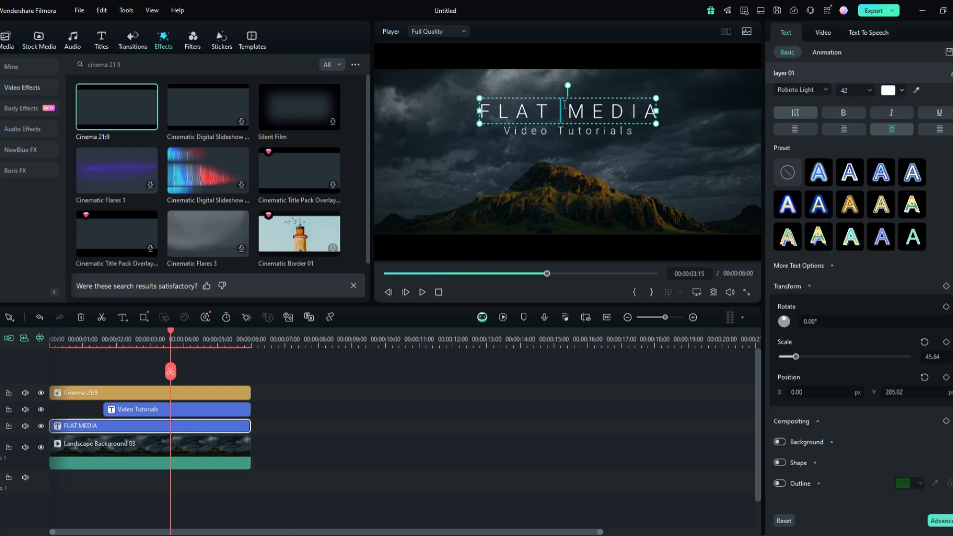
click(172, 426)
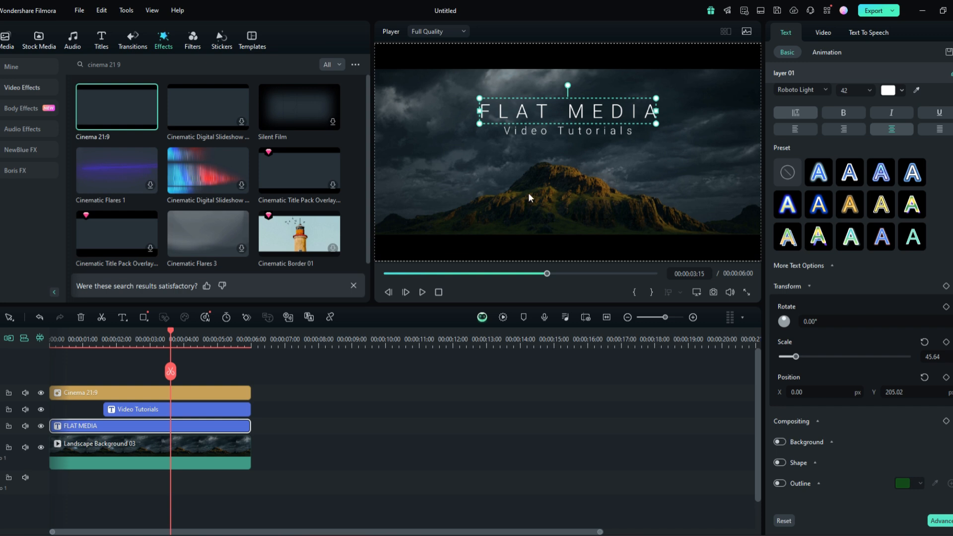
drag(592, 104, 592, 103)
click(263, 363)
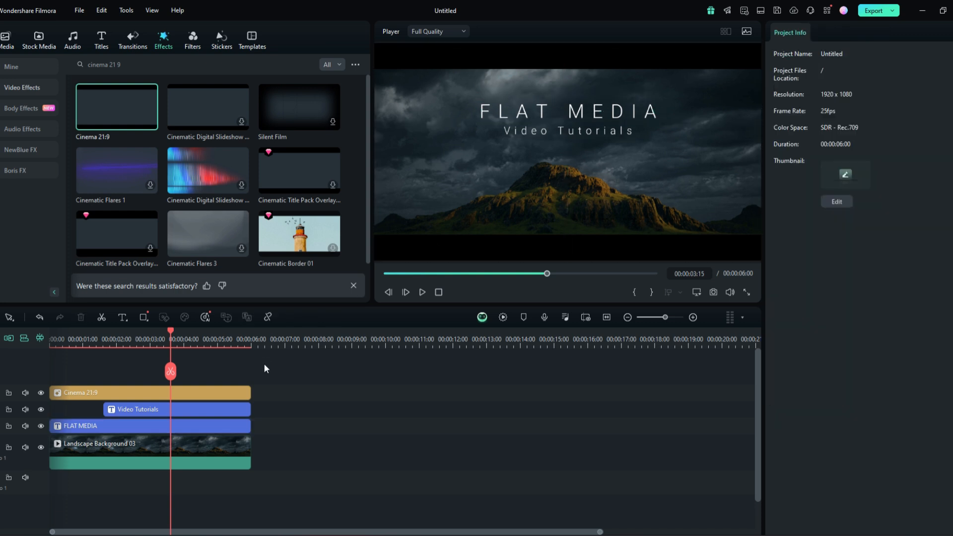
Add the White solid color from the stock media library on a track above Cinema 21:9, spanning the full 6-second sequence
click(46, 47)
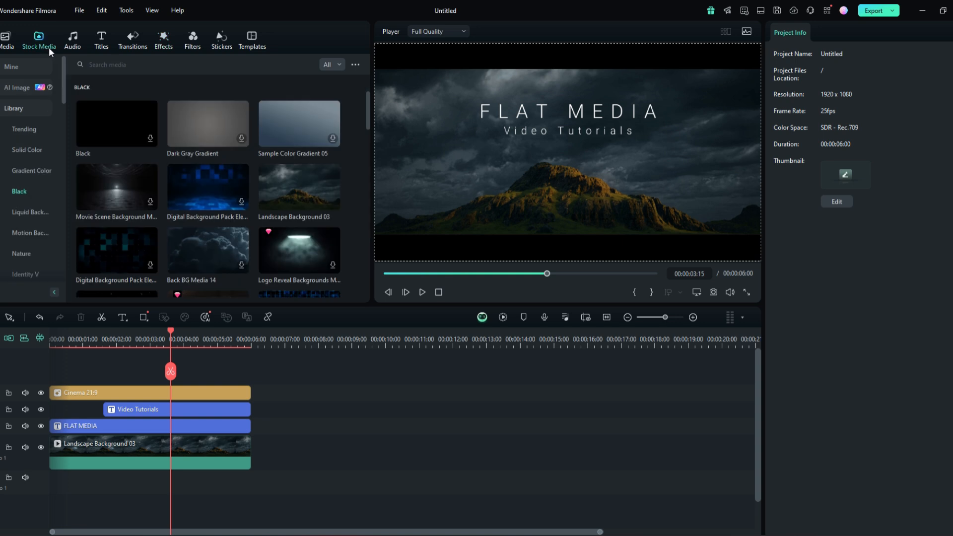
click(20, 66)
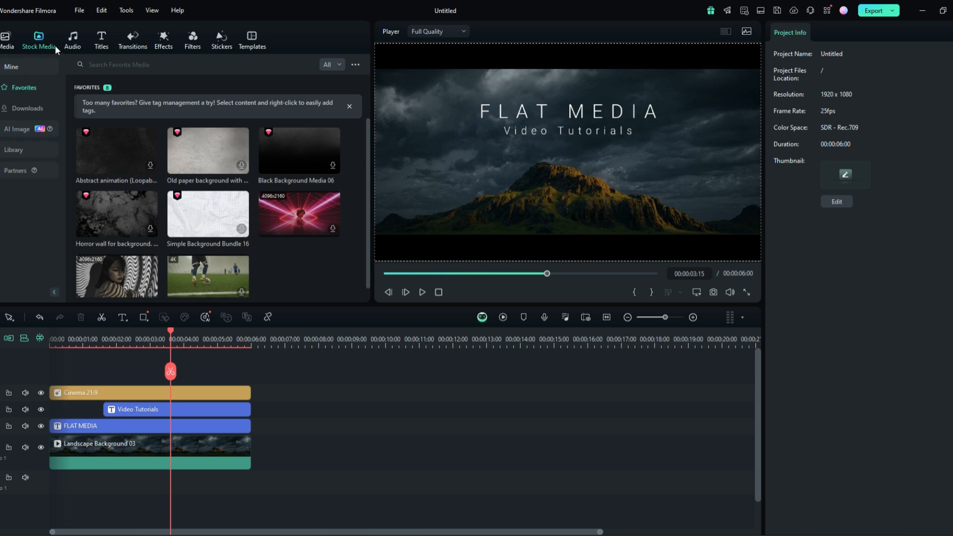
click(6, 133)
click(9, 150)
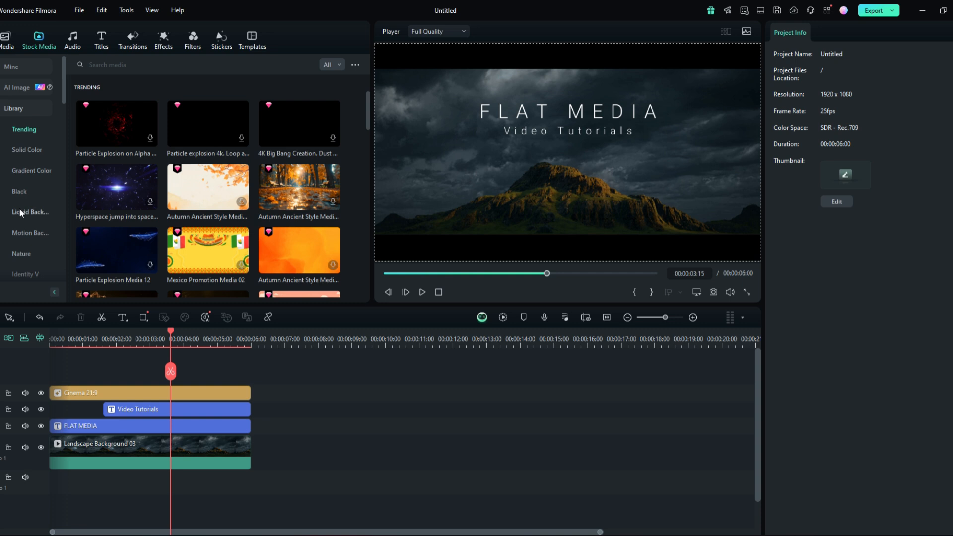
click(40, 150)
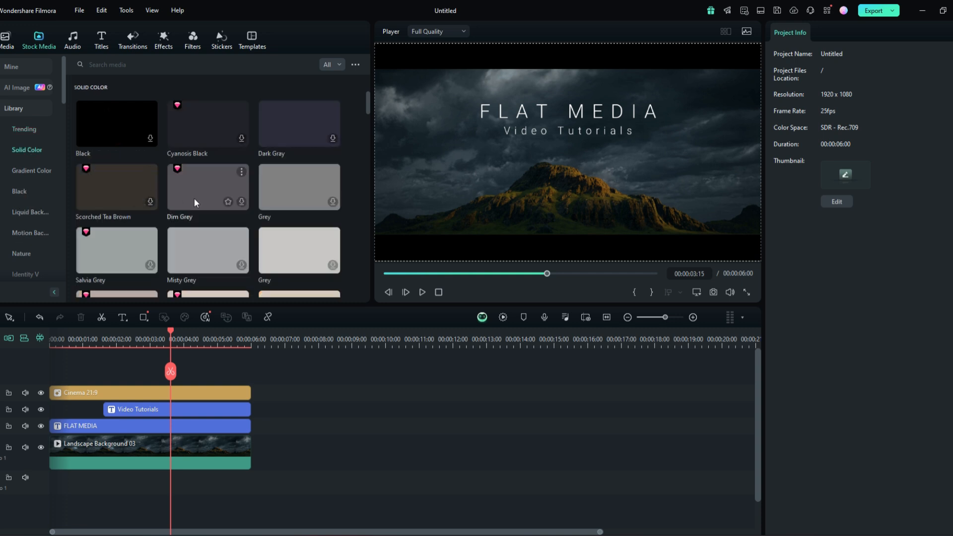
scroll(198, 198, down, 5)
drag(117, 174, 101, 388)
drag(216, 402, 246, 400)
right_click(222, 402)
click(204, 401)
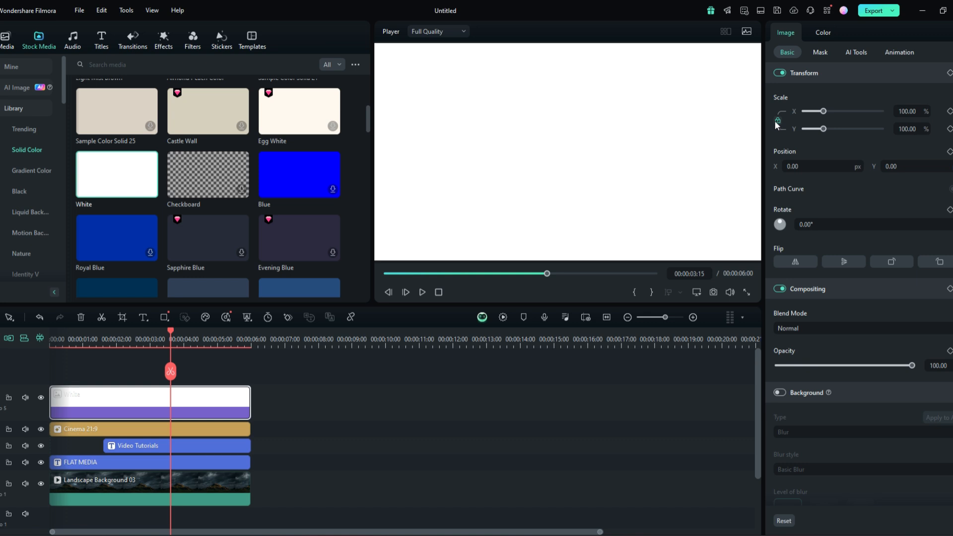
Shrink the White clip into a thin line by setting its unlinked scale to 30% in X and 0.15% in Y
click(916, 111)
text(30)
key(Return)
click(917, 129)
key(BackSpace)
text(0.15)
key(Return)
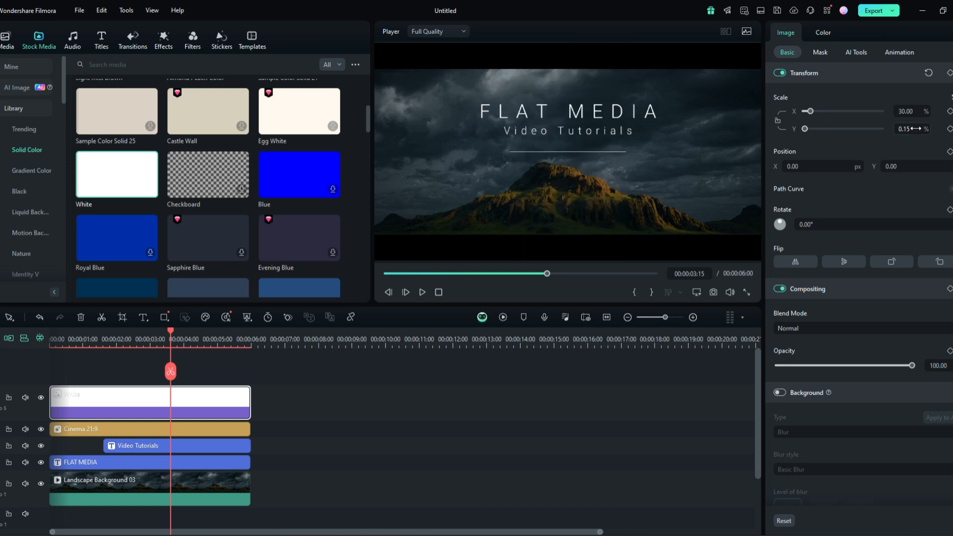
Try to reposition the white line in the preview, enlarging the clip to about 60% by 38% scale and moving it downward
click(576, 153)
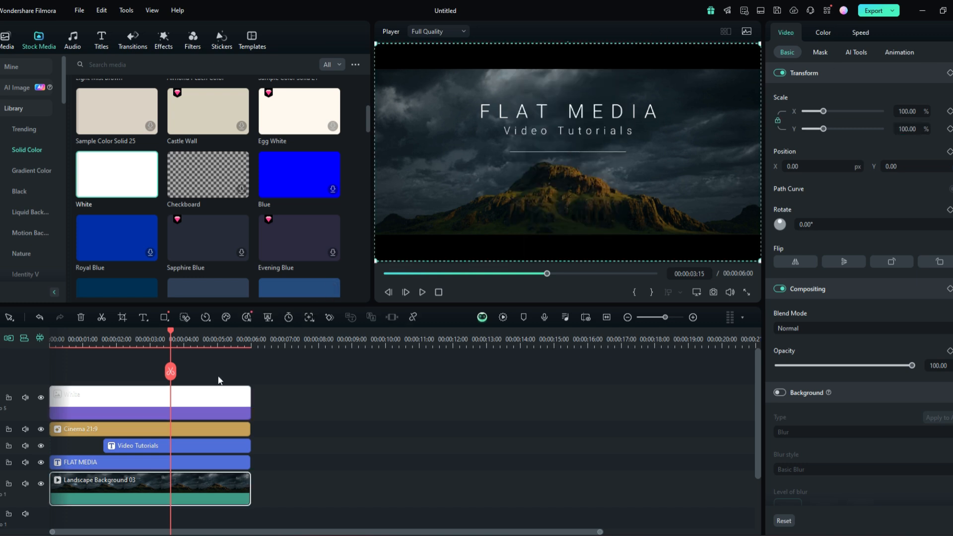
click(213, 395)
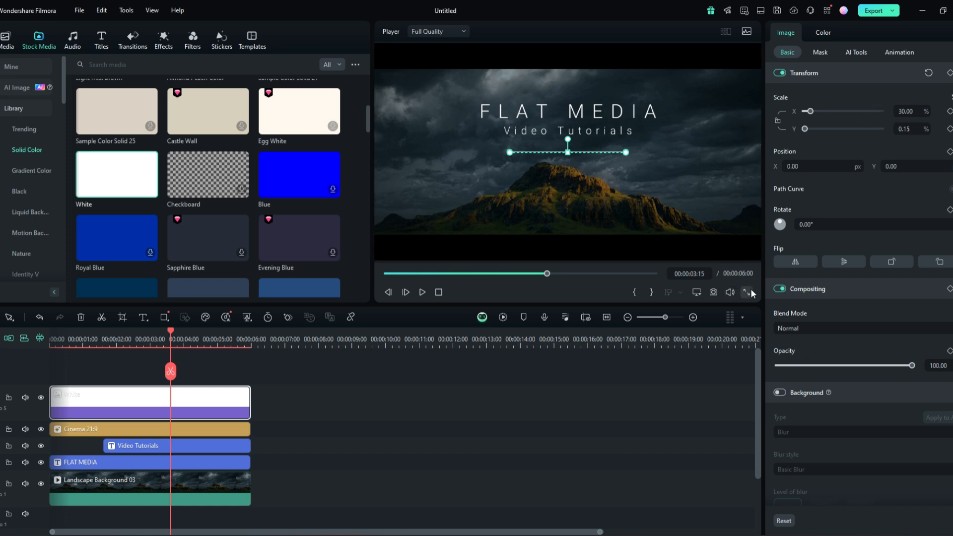
drag(578, 151, 592, 154)
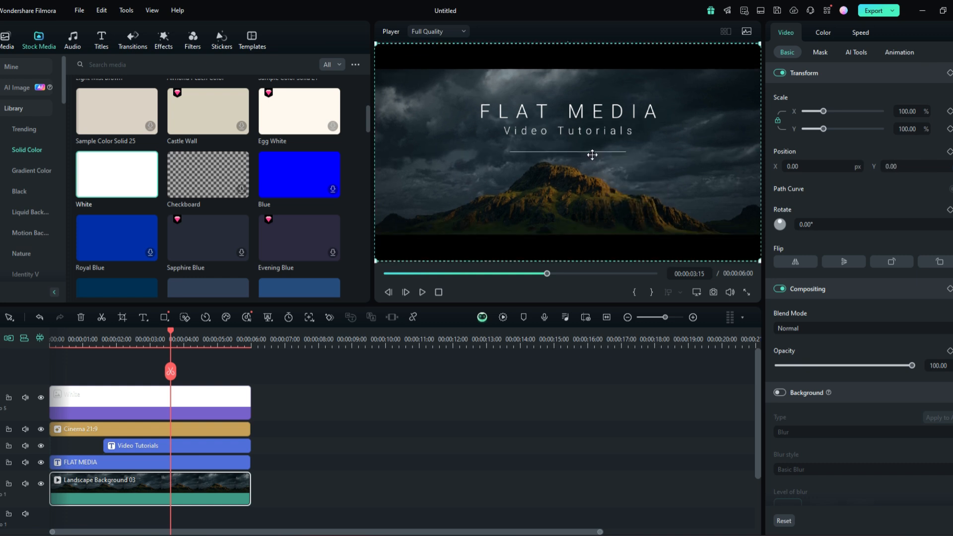
click(185, 392)
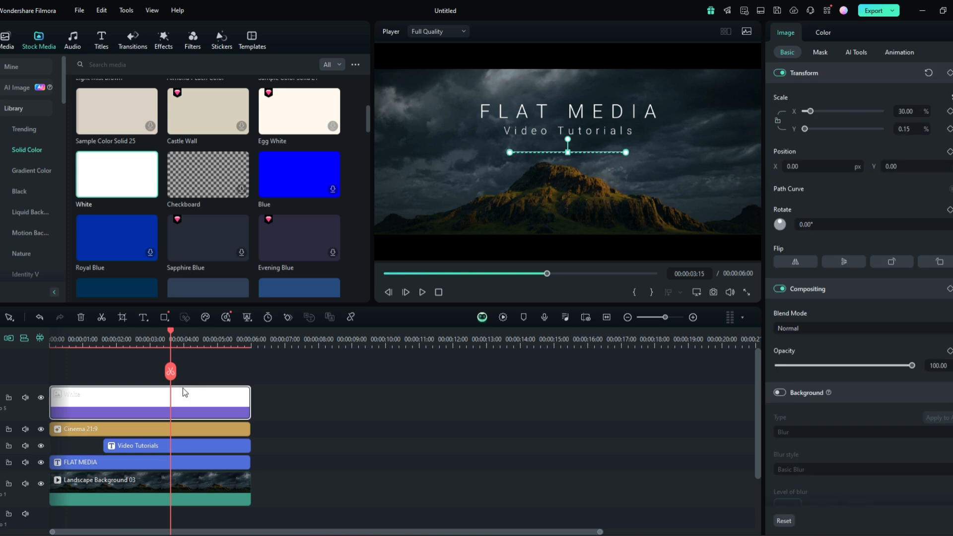
mouse_move(810, 111)
mouse_down()
mouse_move(838, 118)
mouse_move(815, 112)
mouse_move(813, 129)
mouse_up()
drag(597, 138, 603, 166)
Set the White clip's scale to 30% in X and 0.15% in Y and place the line directly under the Video Tutorials title
double_click(911, 112)
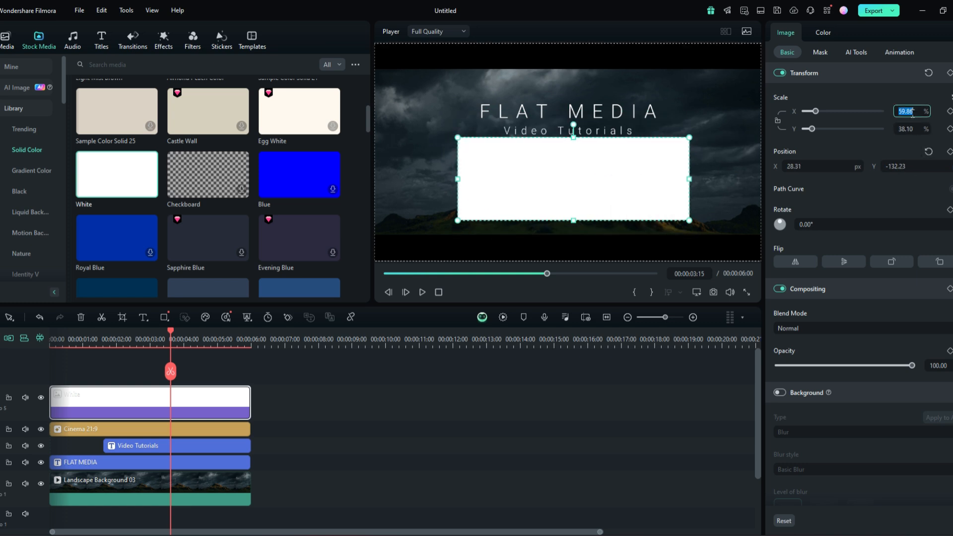
text(30)
key(Return)
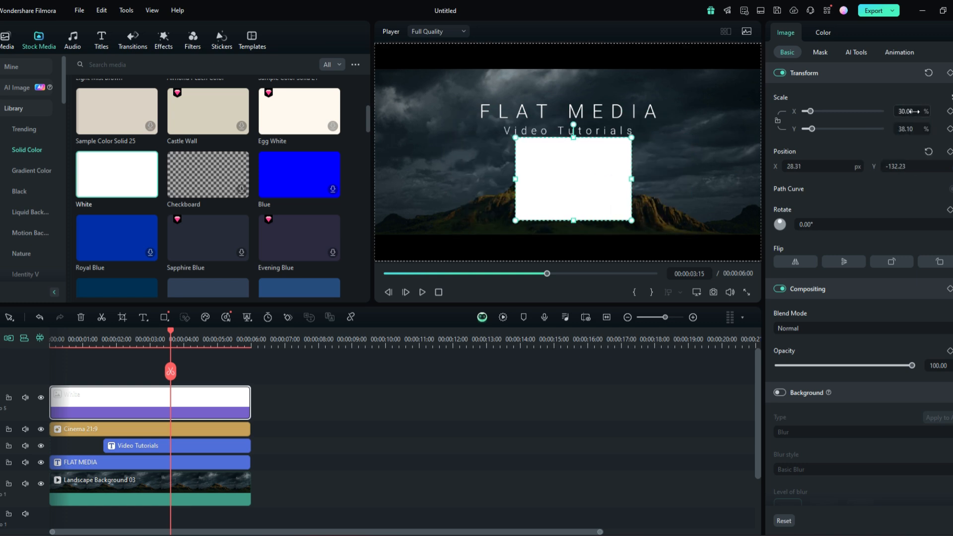
double_click(916, 128)
key(BackSpace)
text(0.15)
key(Return)
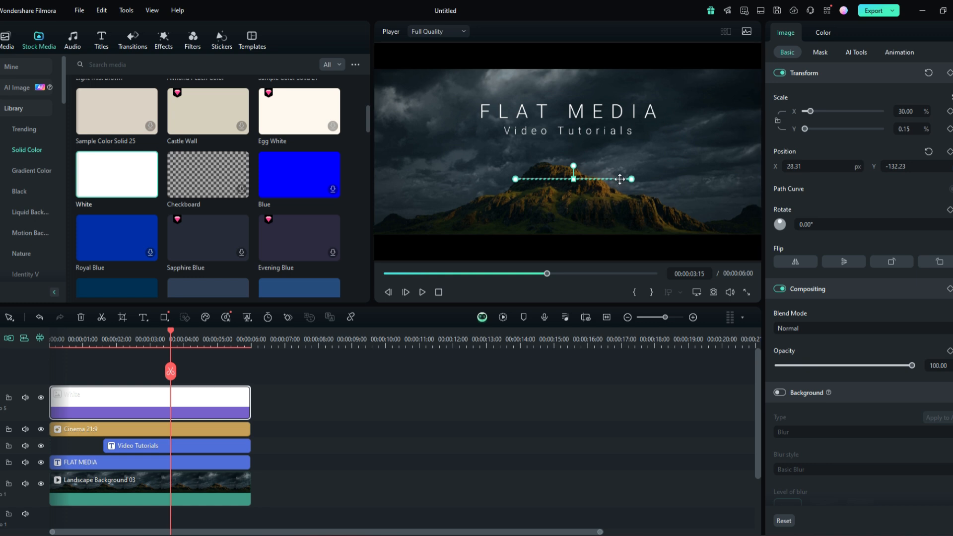
drag(620, 180, 617, 143)
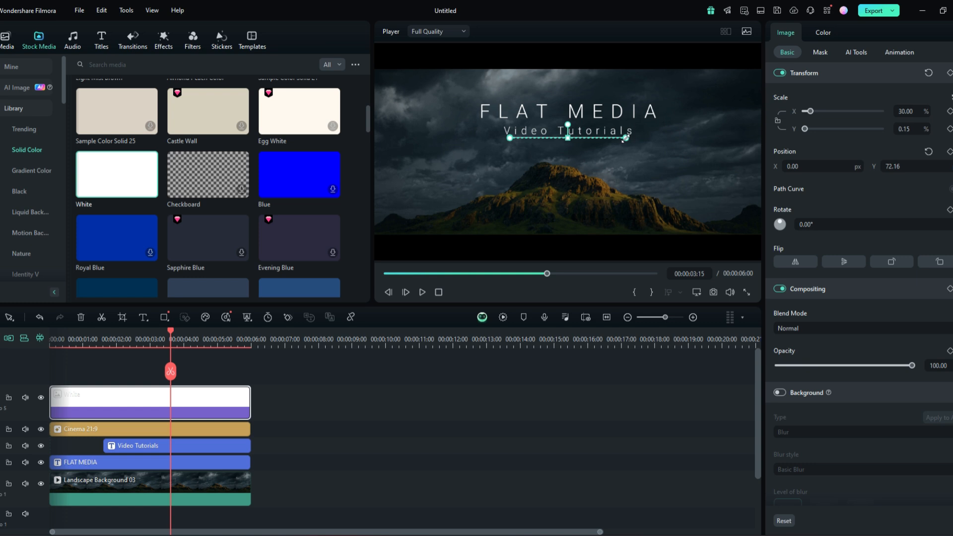
Scale the Video Tutorials title down to about 29% so it matches the white line's width, and align it above the line
click(627, 136)
drag(631, 137, 592, 129)
click(583, 163)
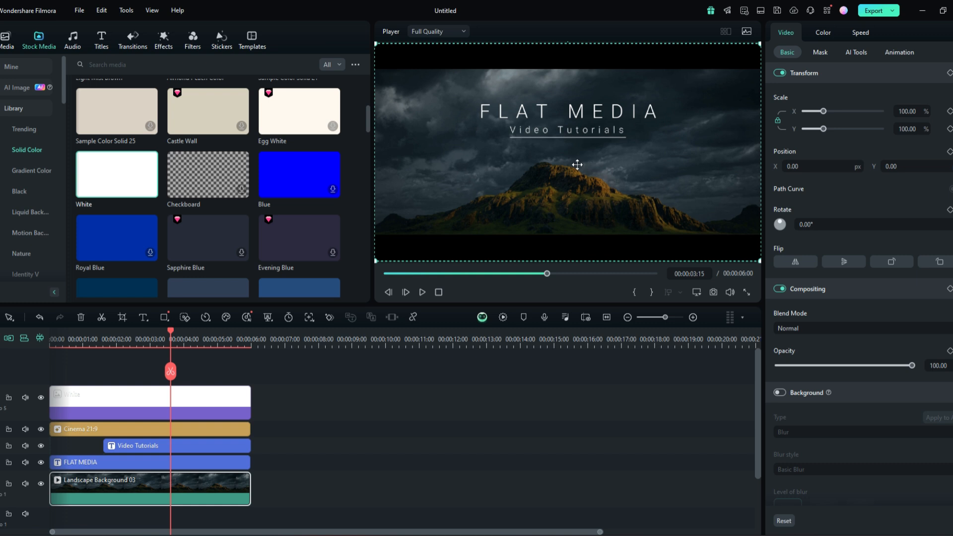
click(578, 131)
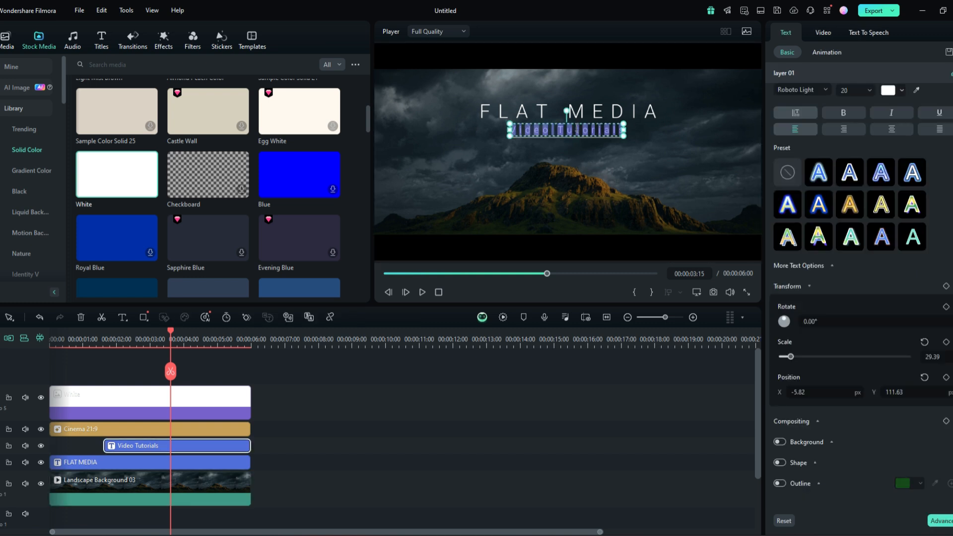
drag(594, 133, 595, 131)
click(591, 165)
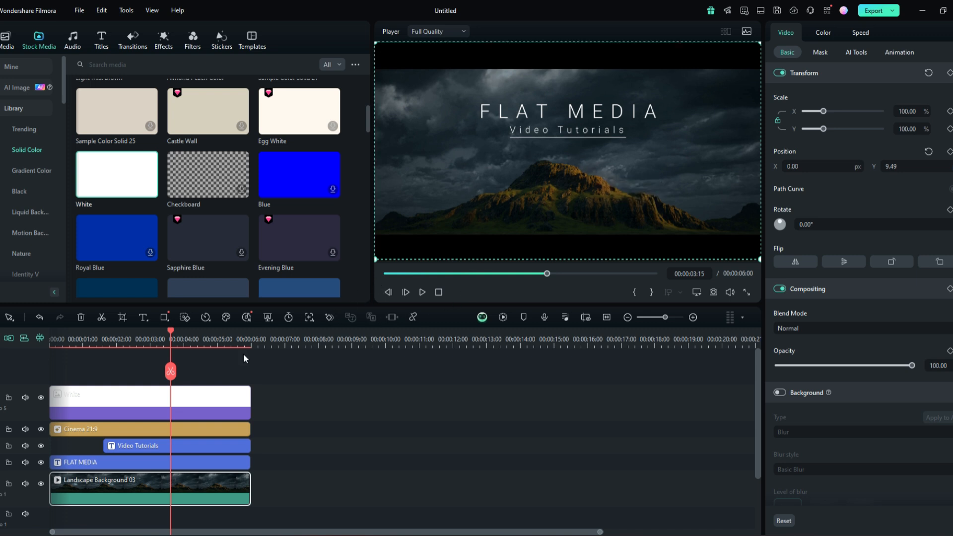
Add the Col Split transition to the start of the White clip and the Col Merge transition to its end
click(125, 42)
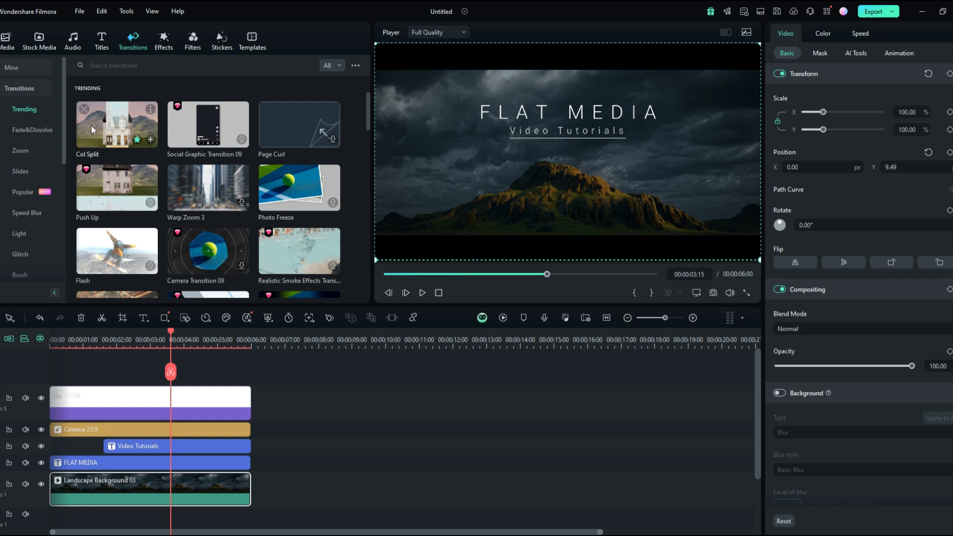
drag(103, 113, 51, 407)
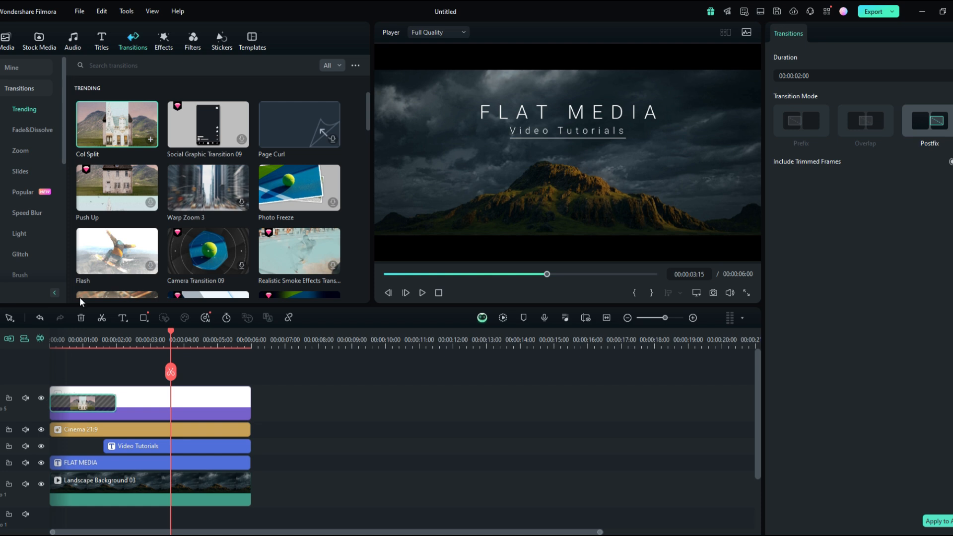
click(116, 66)
text(col merge)
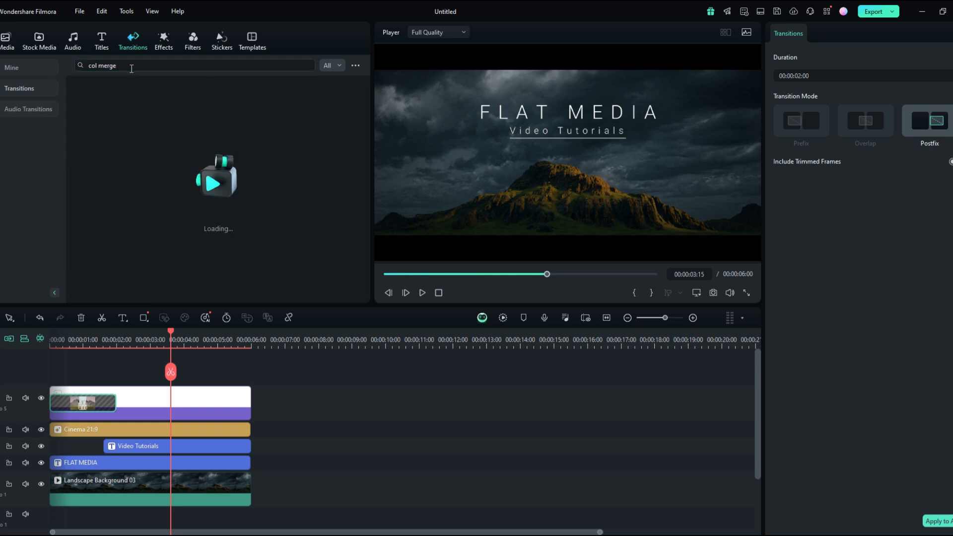
drag(206, 93, 213, 403)
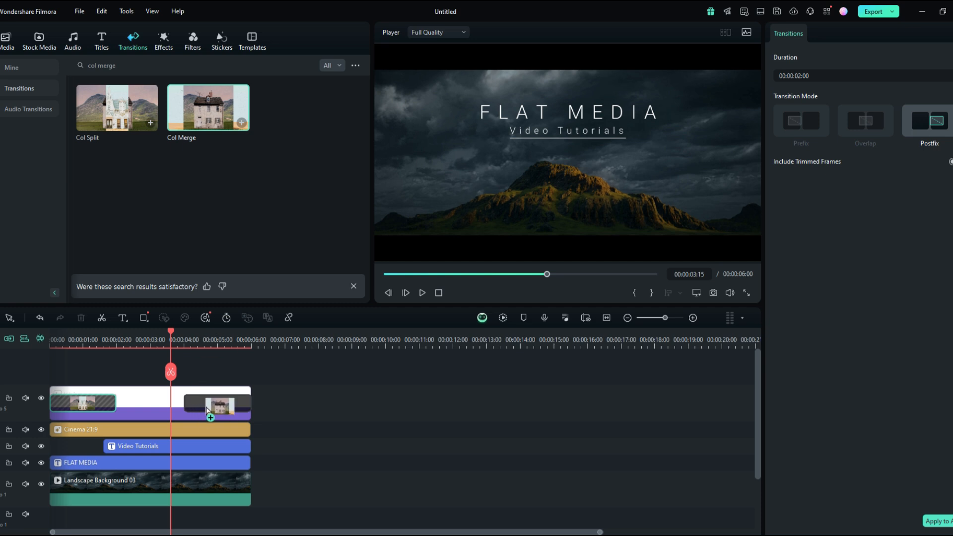
Play the sequence from the start to review the line's transitions and pause at 00:00:04:10
drag(181, 332, 10, 334)
key(space)
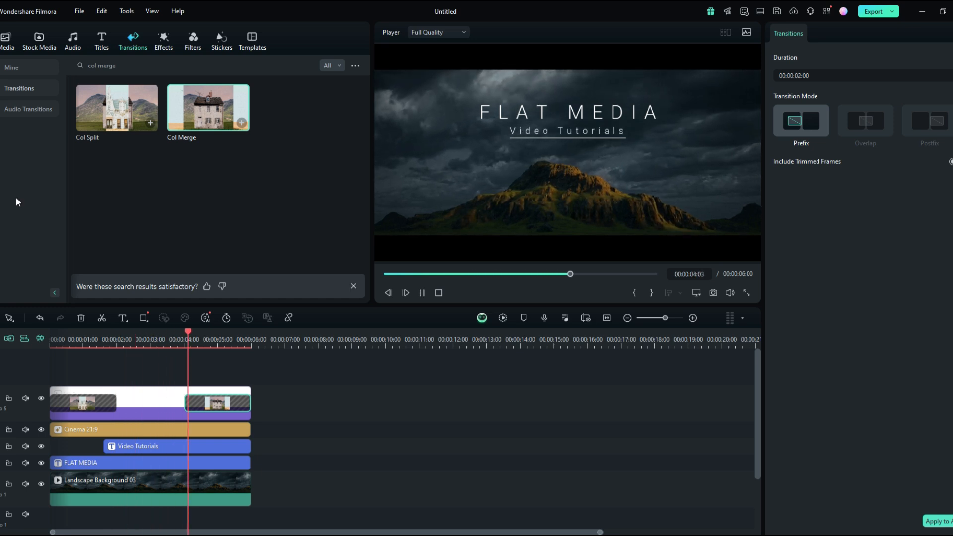
key(space)
Add a second Cinema 21:9 effect on a track above the White clip and extend it to the end of the 6-second sequence
click(164, 40)
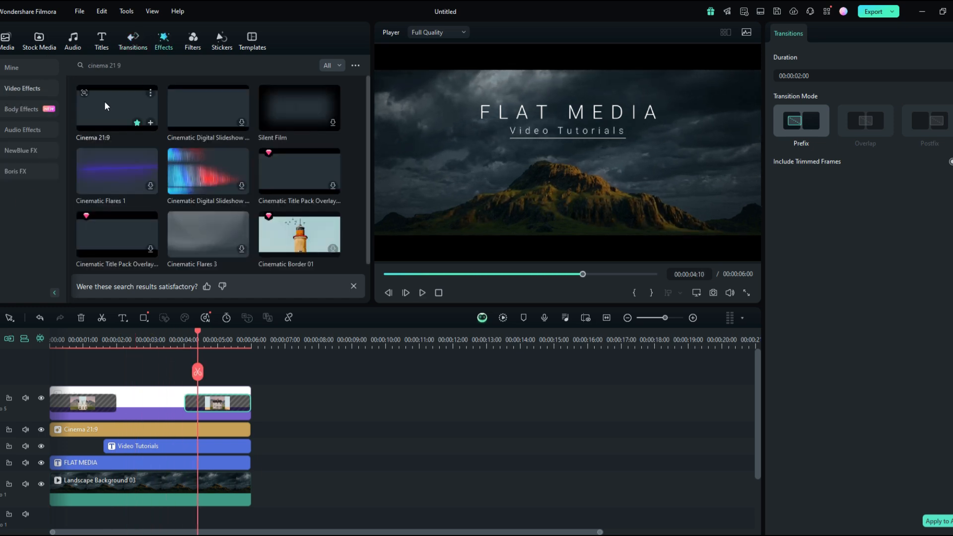
drag(118, 103, 67, 392)
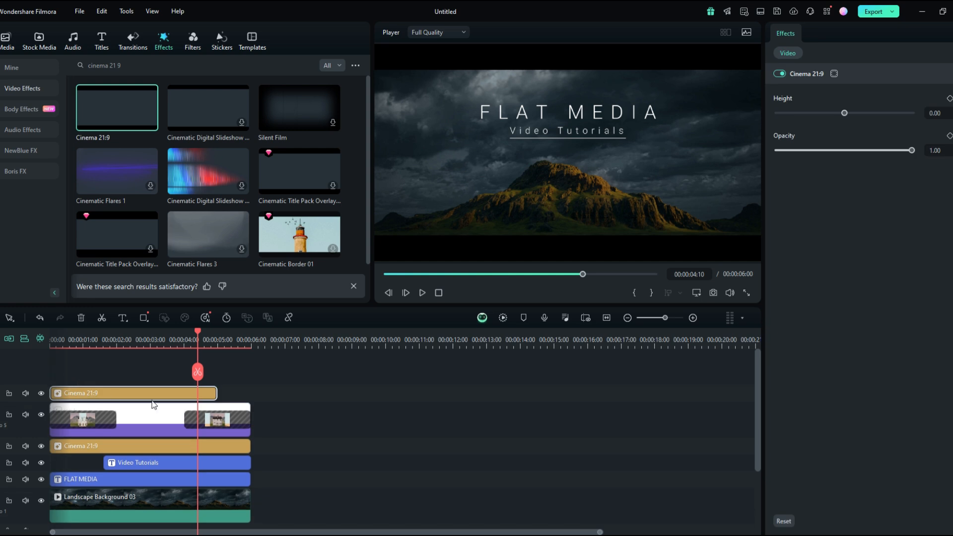
drag(214, 390, 250, 392)
Return to the start of the timeline, play the sequence with the second cinema bars, and pause at 00:00:05:12
drag(197, 341, 123, 341)
drag(73, 323, 28, 322)
scroll(115, 388, down, 2)
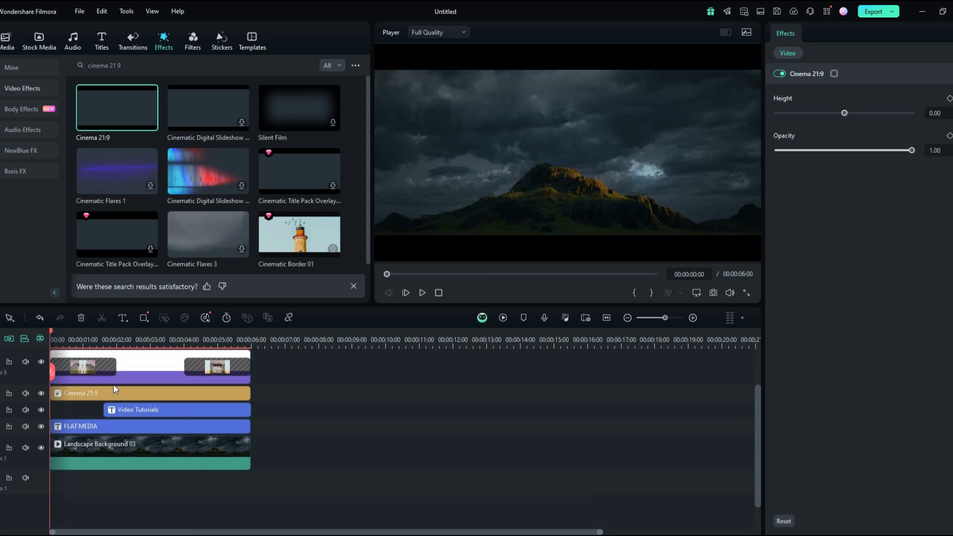
scroll(113, 385, up, 1)
key(space)
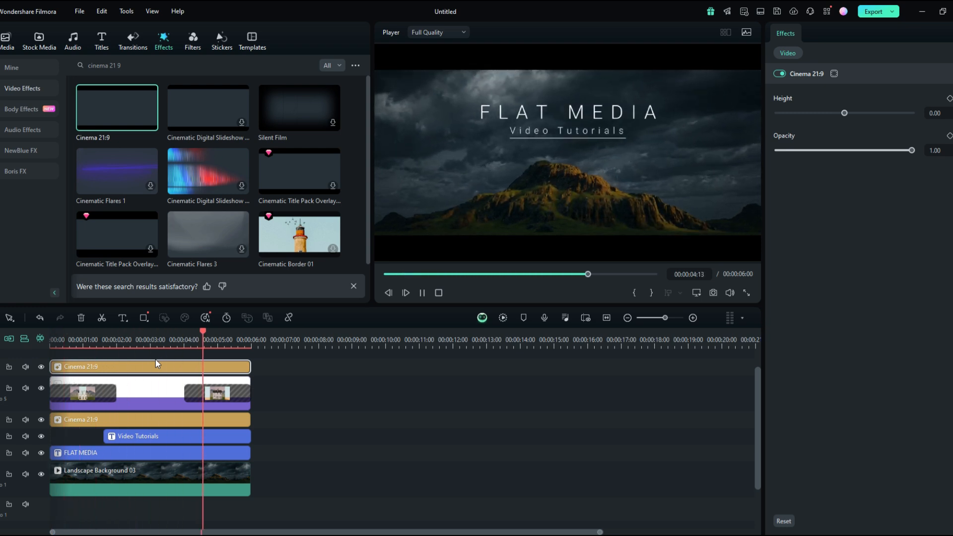
key(space)
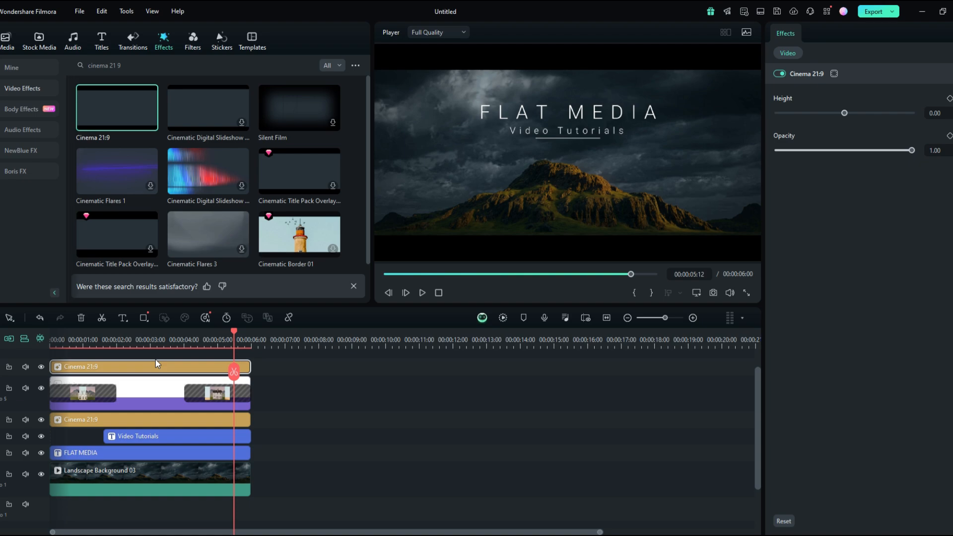